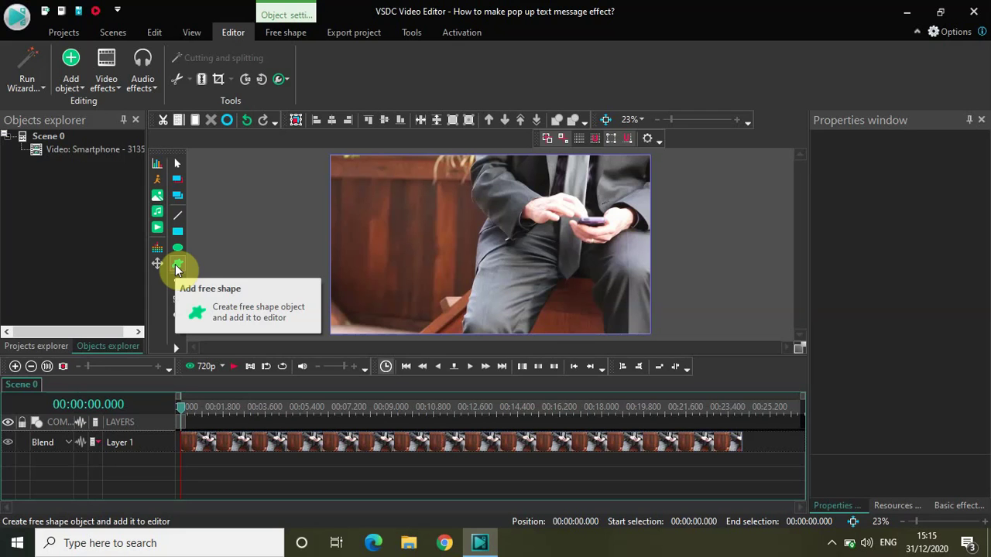
left_click(177, 266)
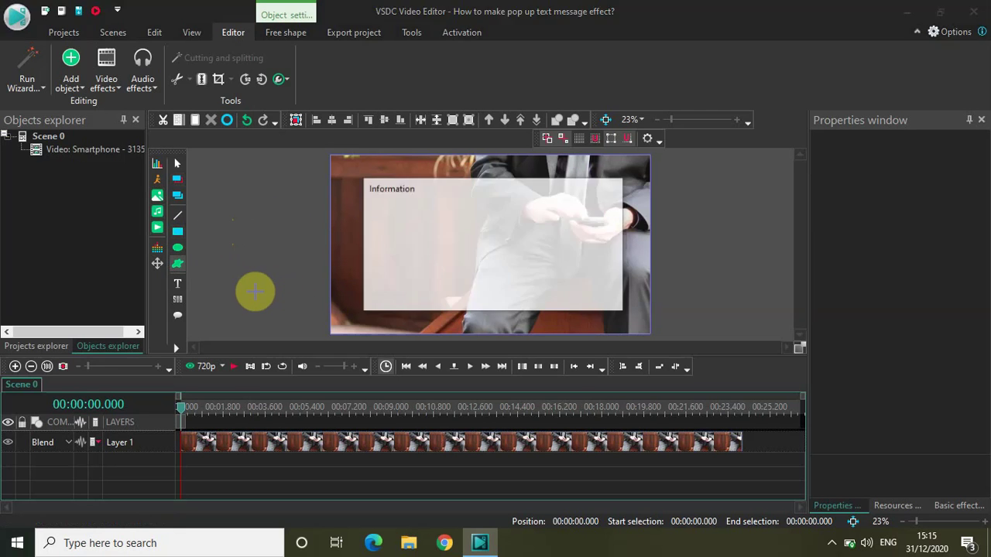
key("space")
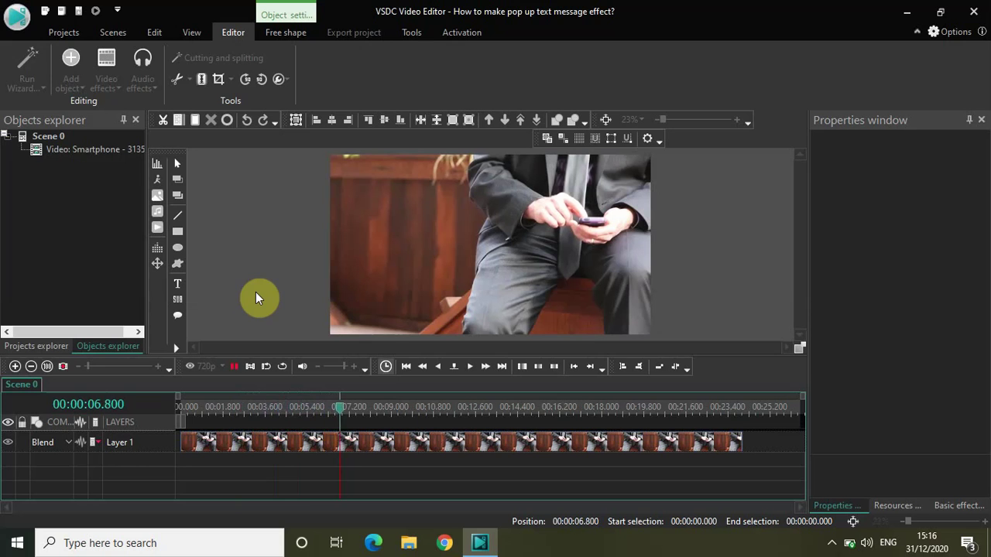
key("space")
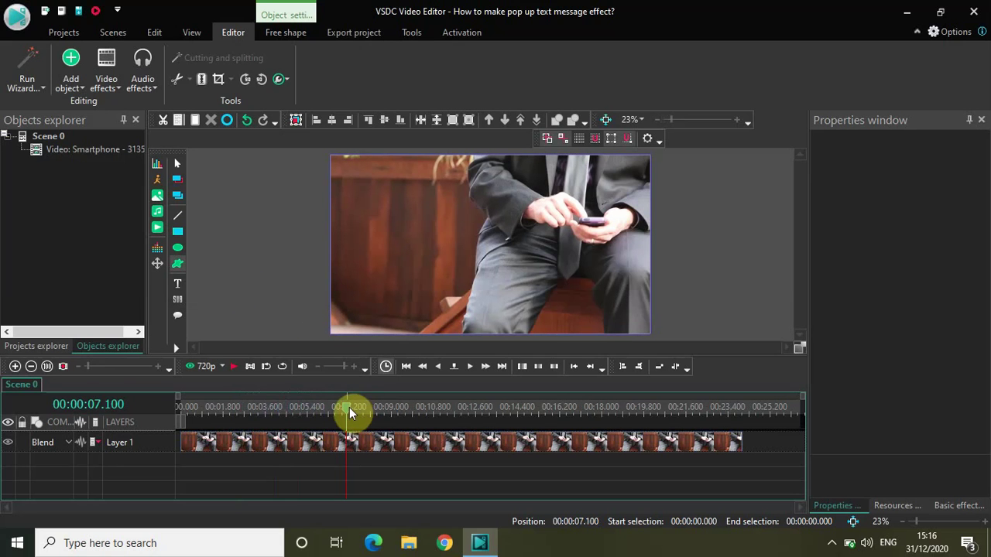
left_click_drag(350, 409, 147, 393)
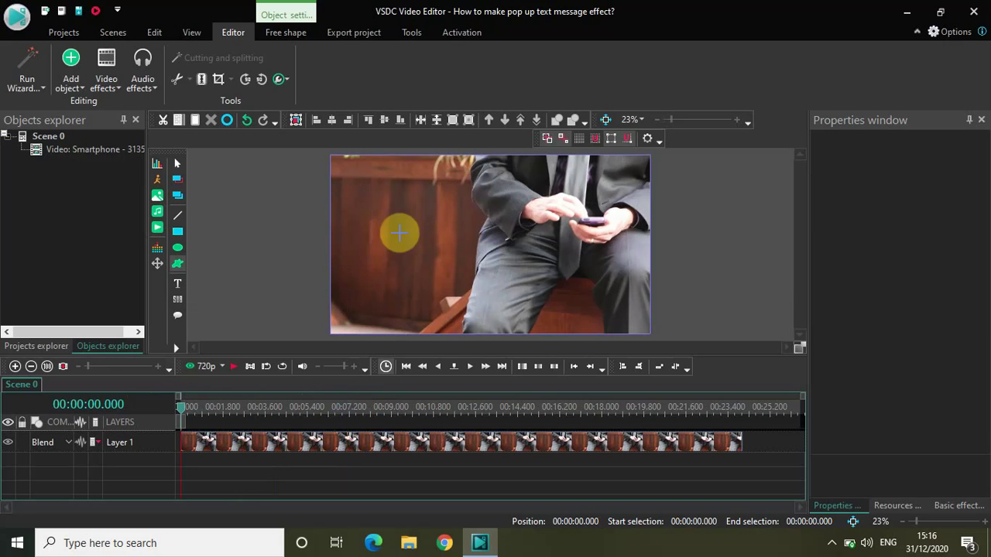
Draw a white rectangle (Rectangle 6) on a new layer over the video's upper-left area
left_click(179, 231)
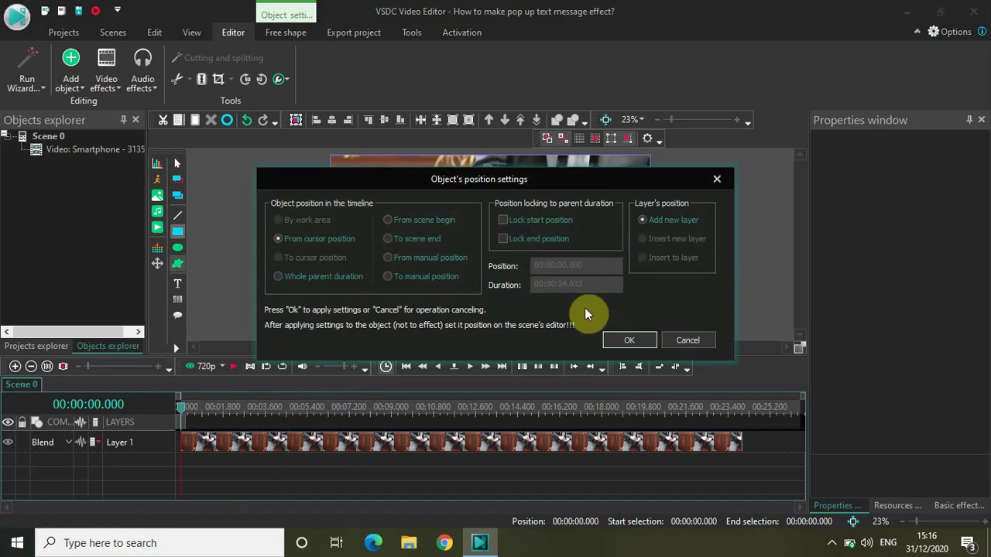
left_click(628, 341)
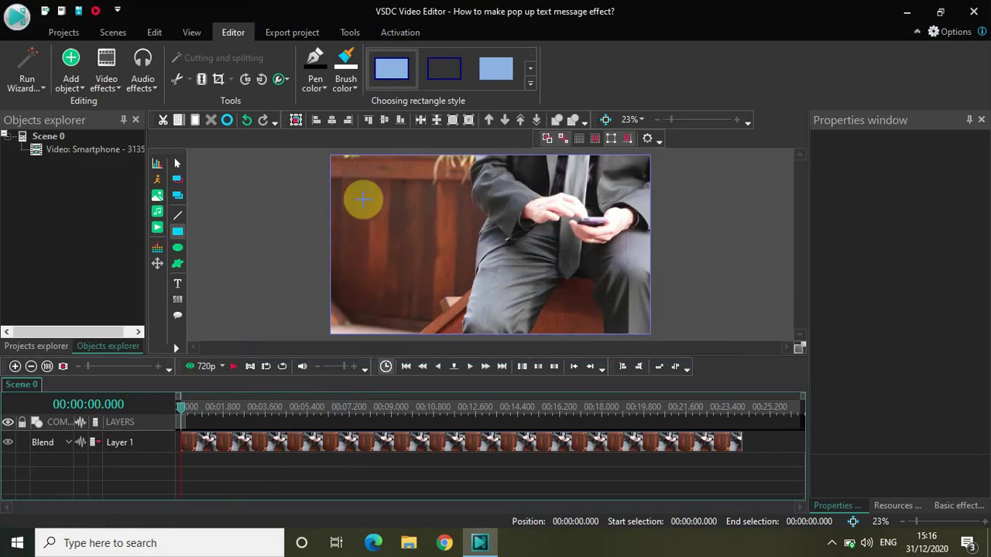
left_click_drag(341, 193, 500, 234)
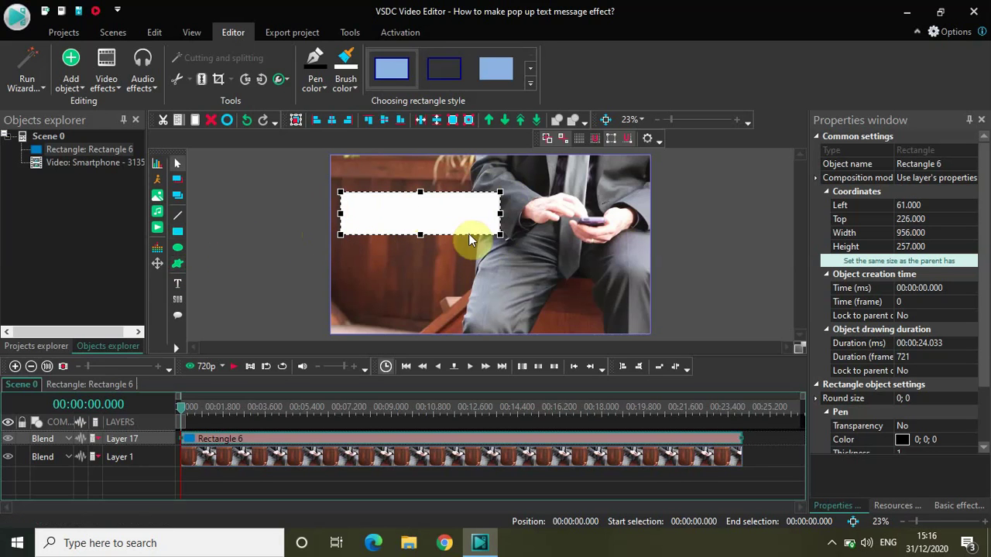
Start a new free shape and trace the rectangle's bottom edge and lower left side
left_click(179, 268)
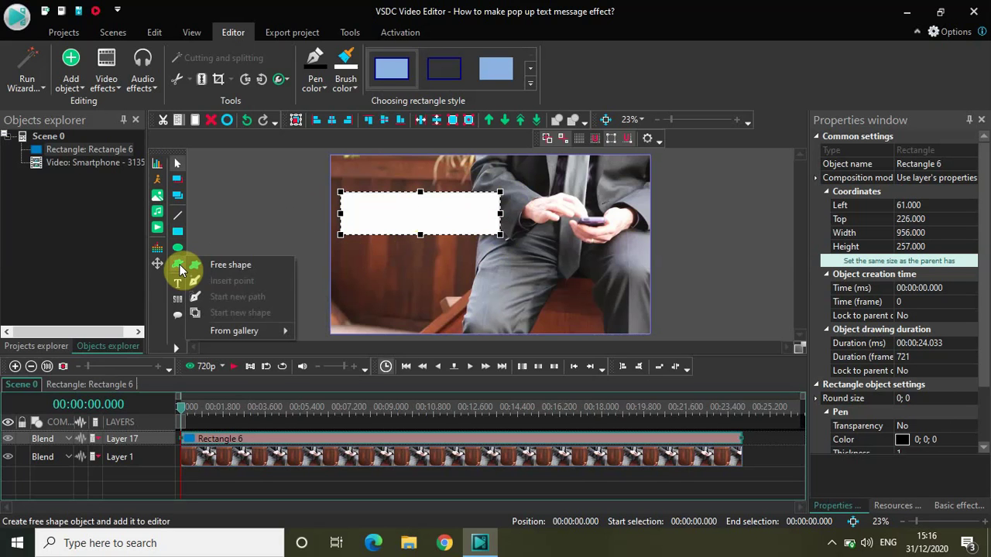
left_click(230, 264)
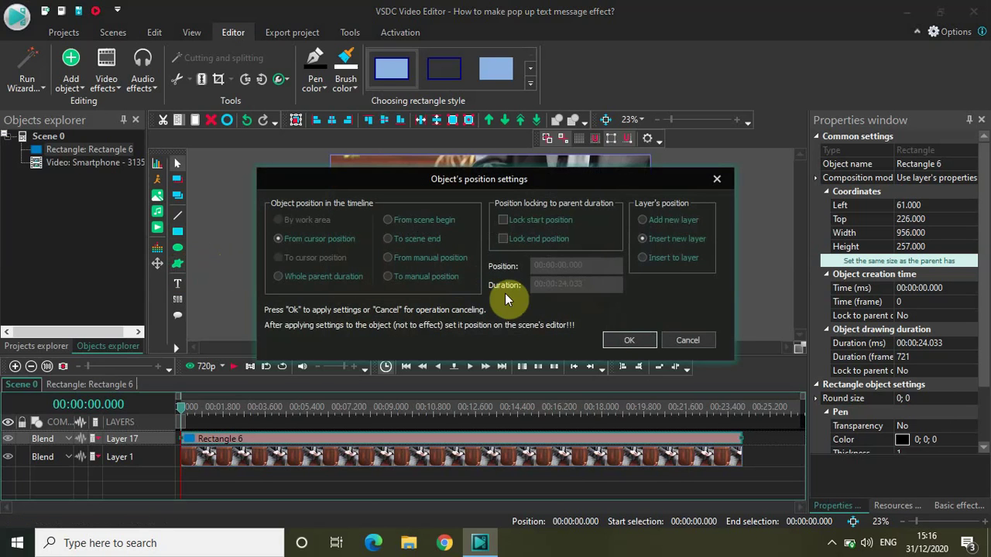
left_click(608, 339)
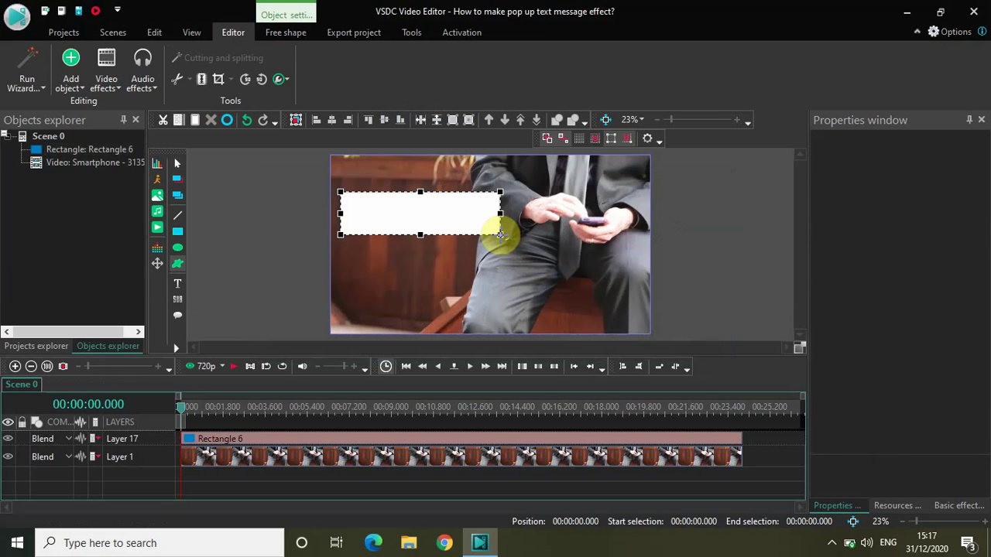
left_click(500, 233)
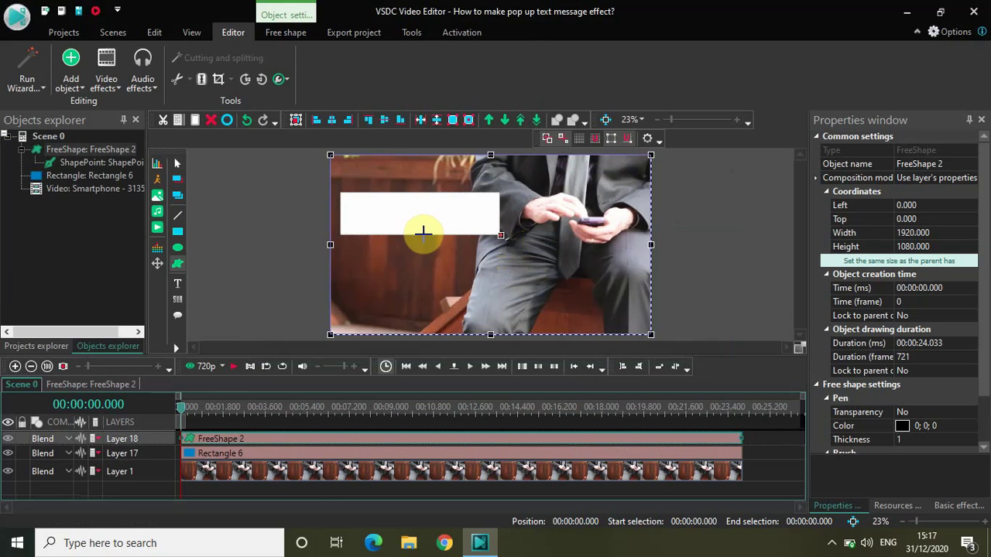
left_click(423, 232)
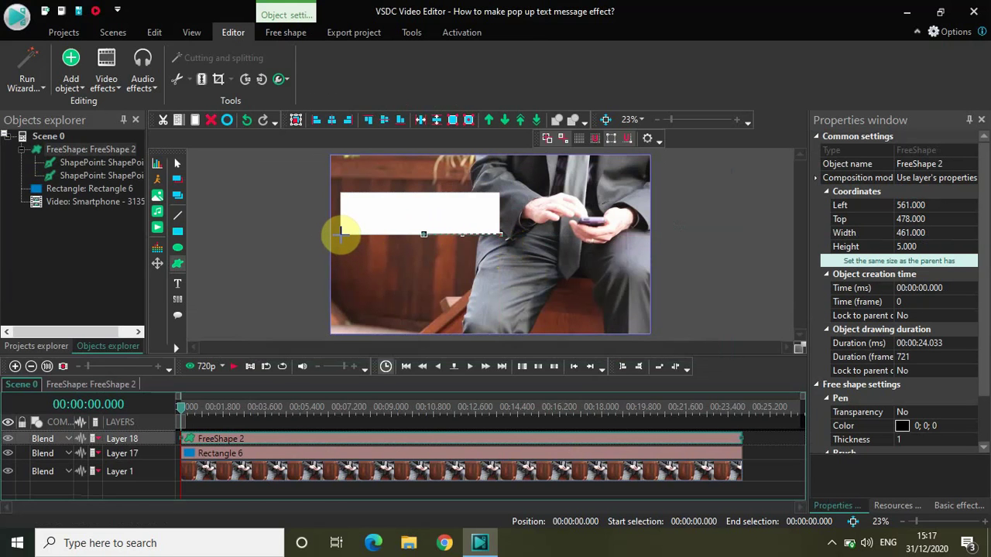
left_click(342, 233)
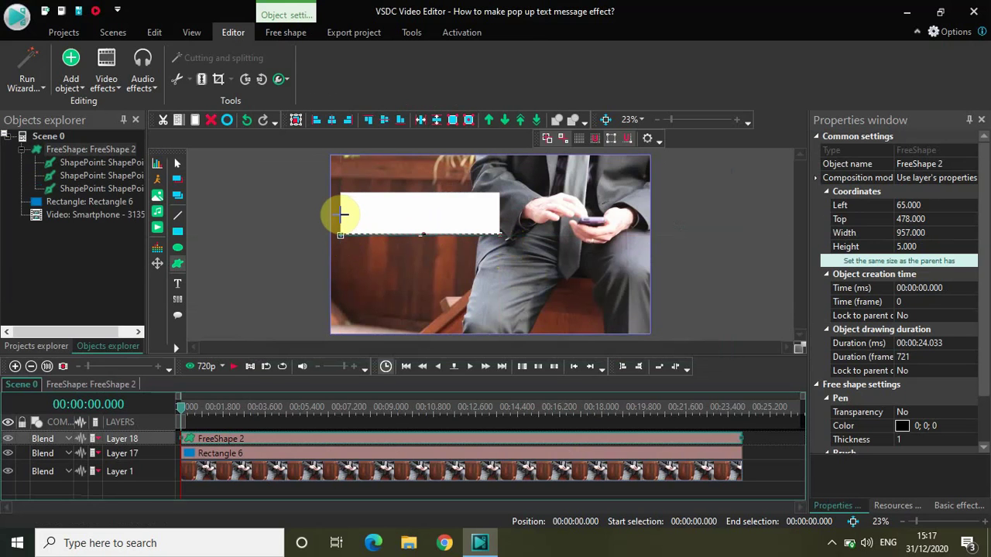
left_click(343, 215)
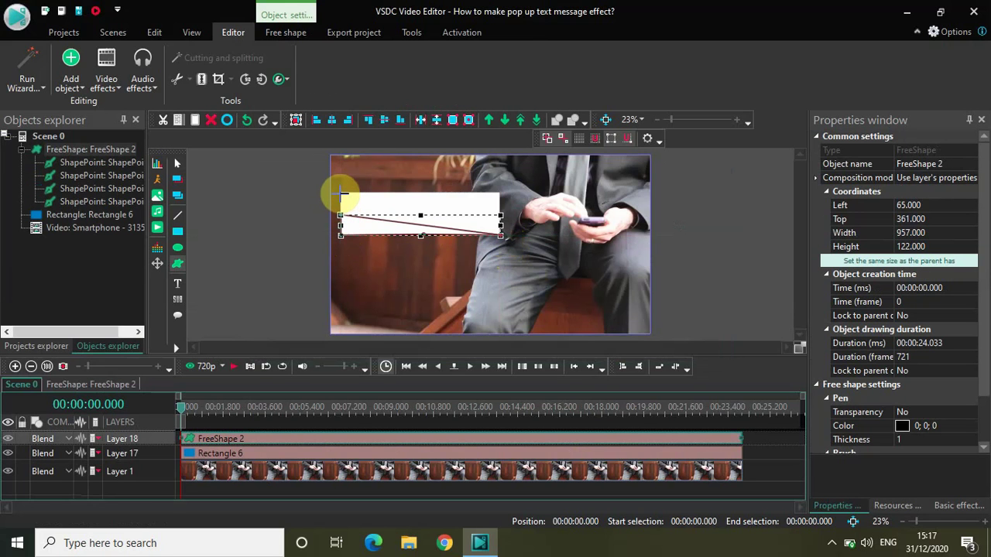
Continue the outline along the top and right edges, ending in a pointed arrow tip on the right
left_click(343, 194)
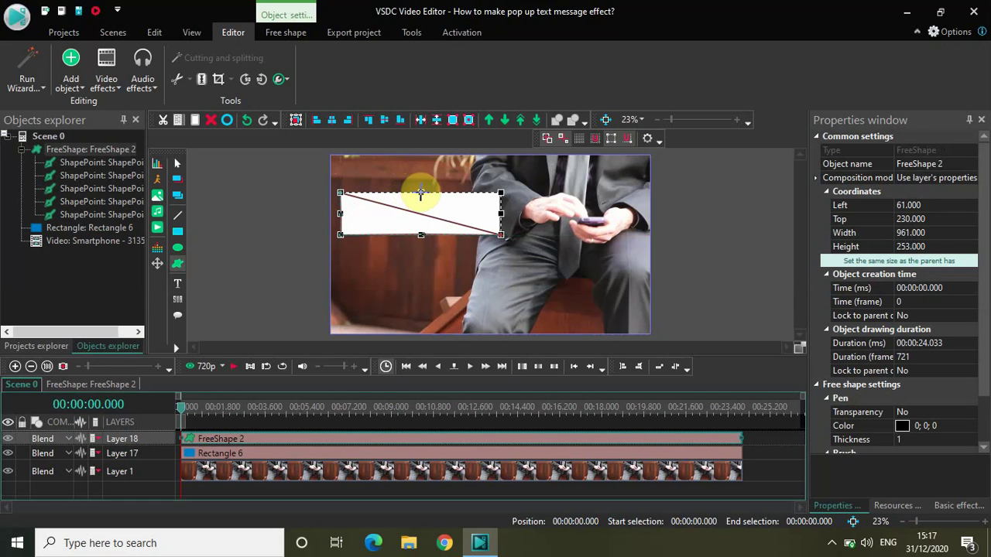
left_click(422, 193)
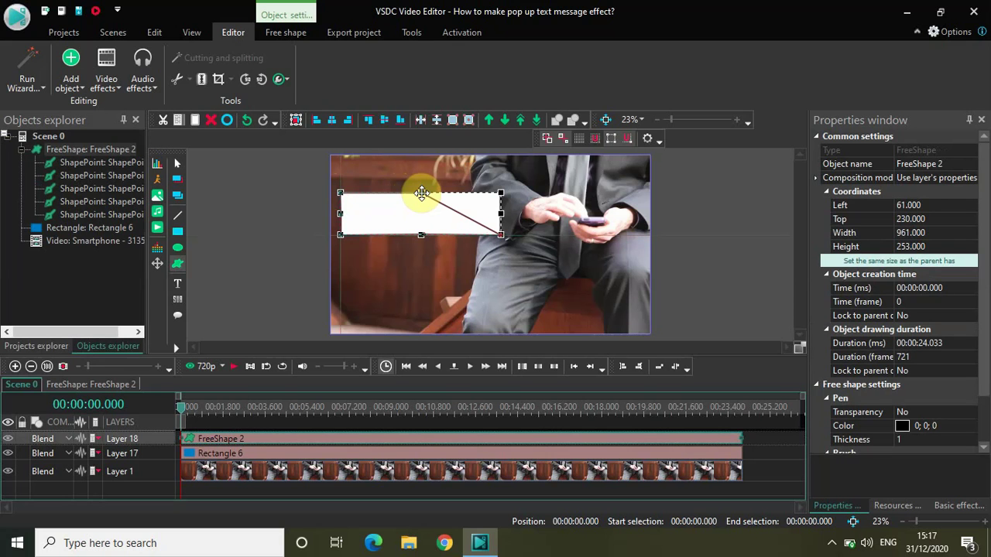
left_click(501, 193)
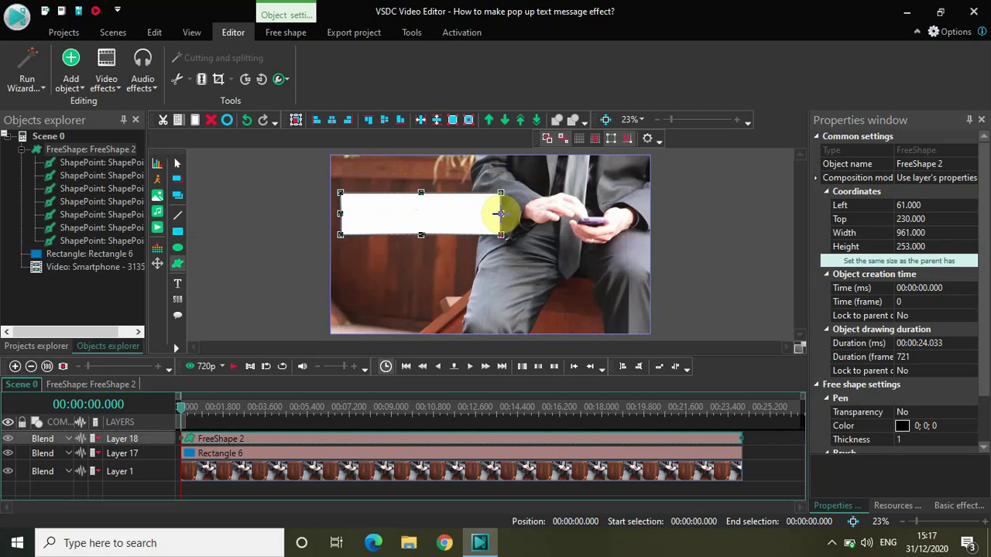
left_click(500, 213)
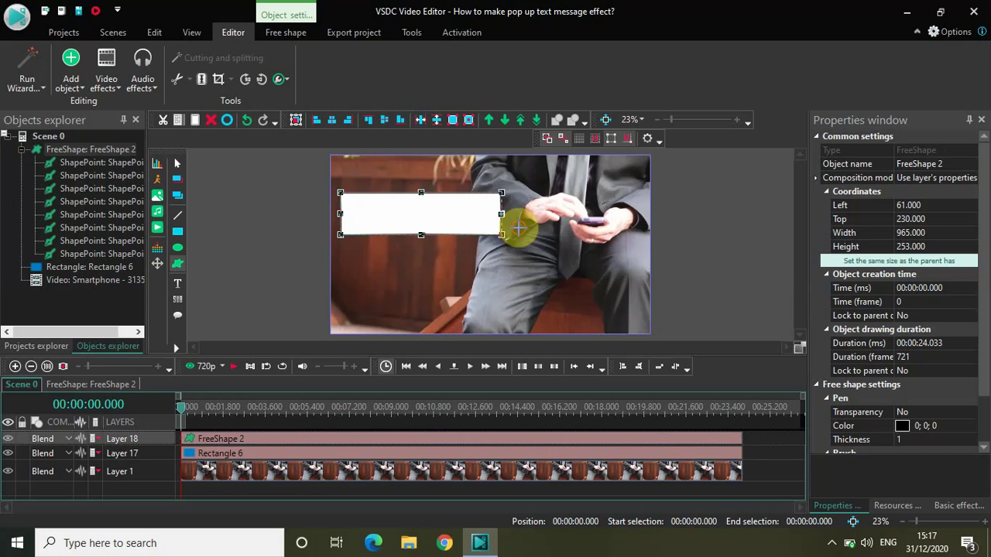
left_click(518, 227)
left_click(486, 261)
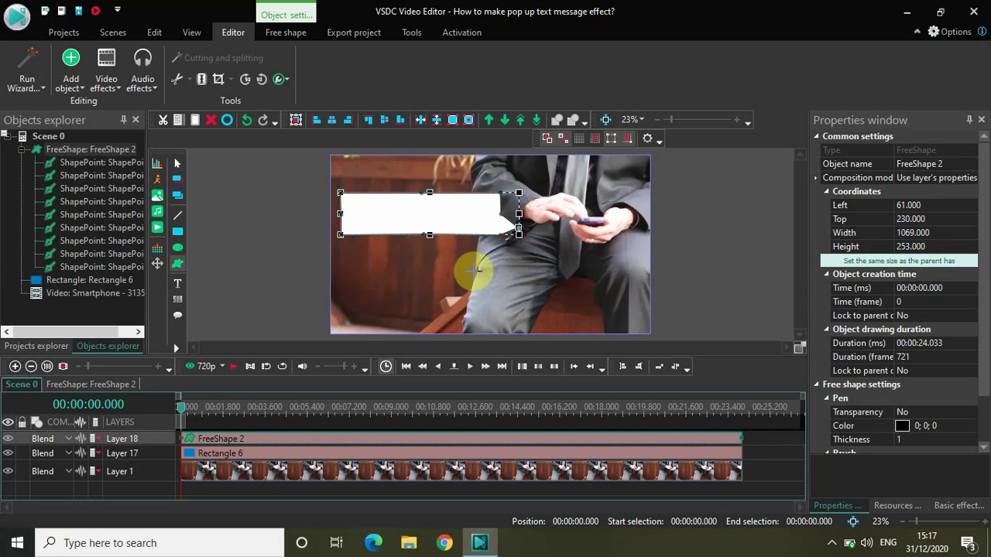
Delete Rectangle 6 and open FreeShape 2's own timeline showing its points
left_click(370, 455)
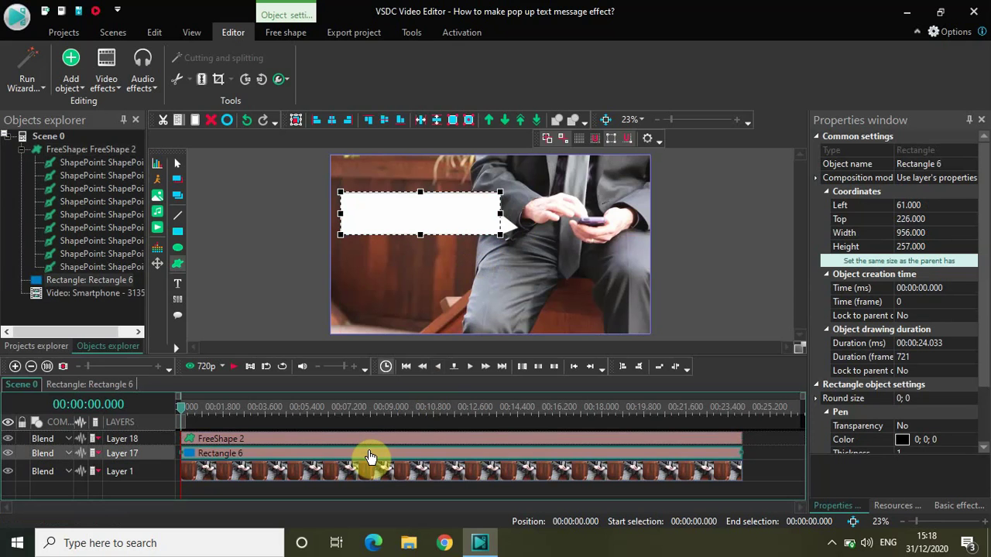
key("Delete")
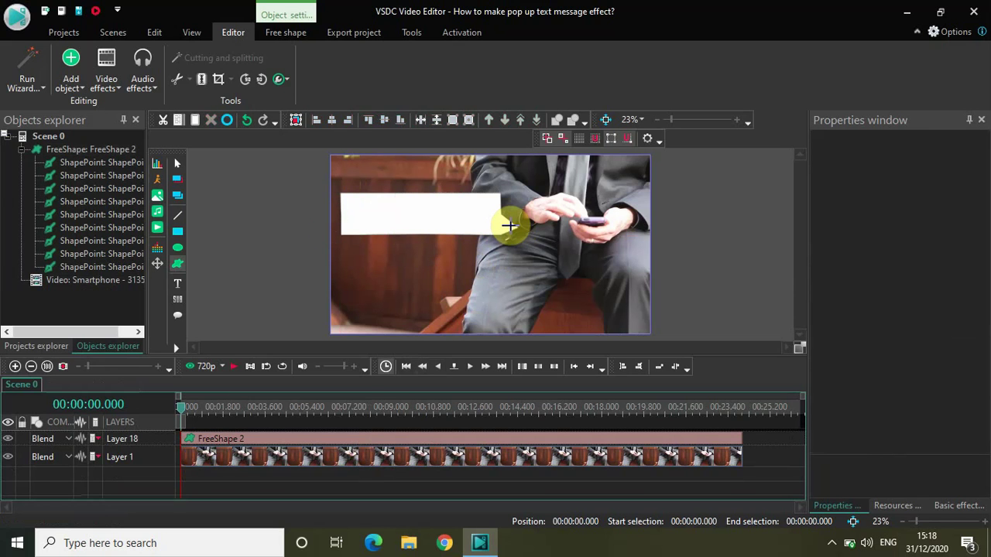
left_click(178, 266)
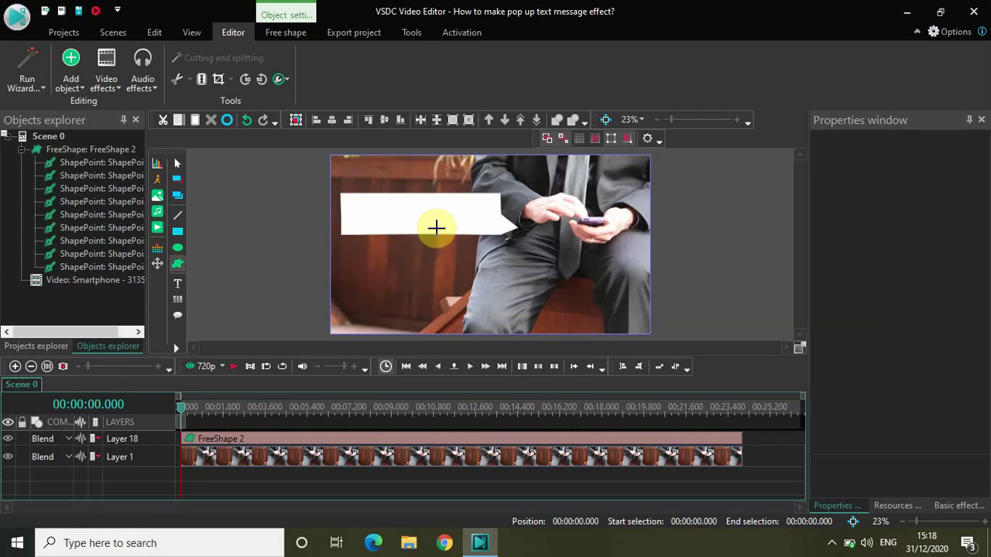
double_click(370, 440)
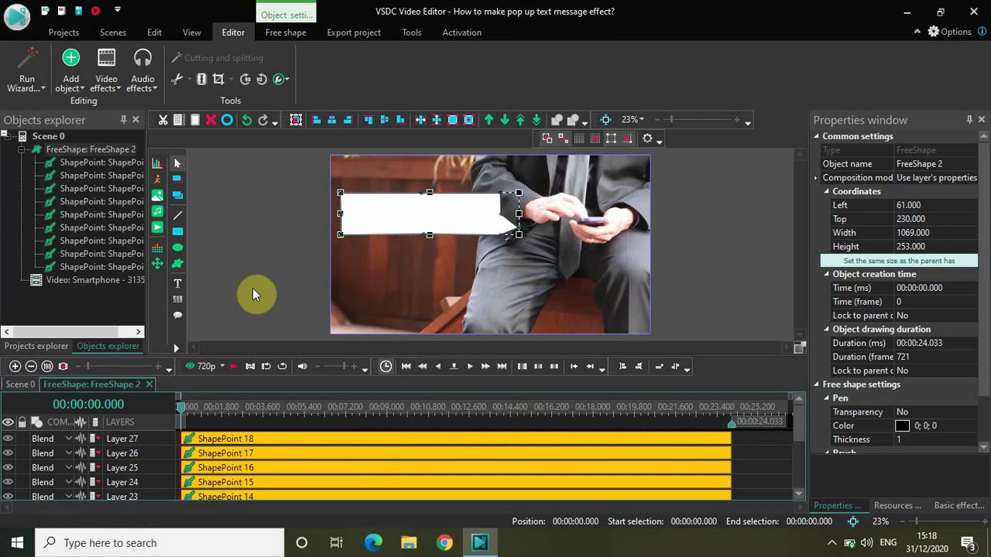
Add a Text 1 text box stretched across the white arrow-shaped bubble
left_click(178, 285)
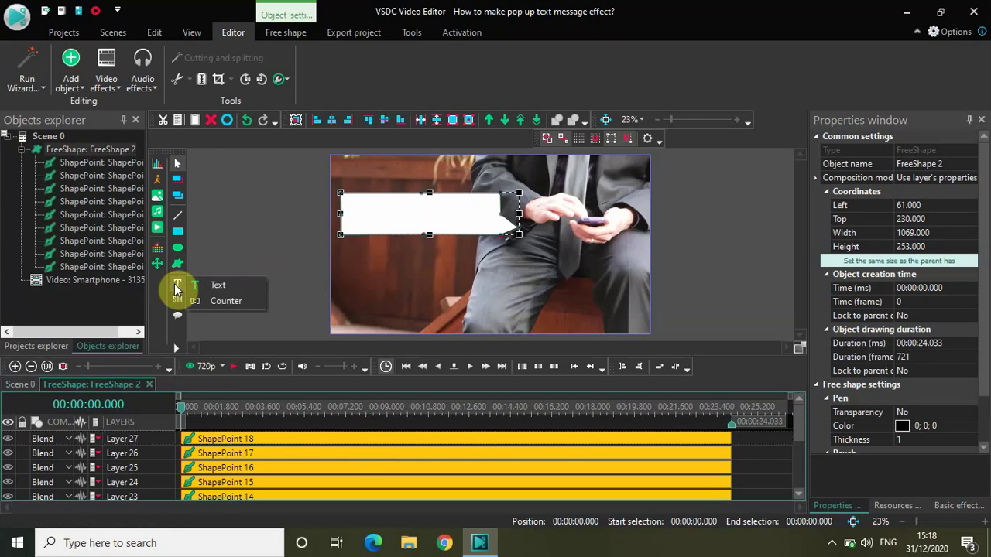
left_click(223, 286)
left_click(416, 270)
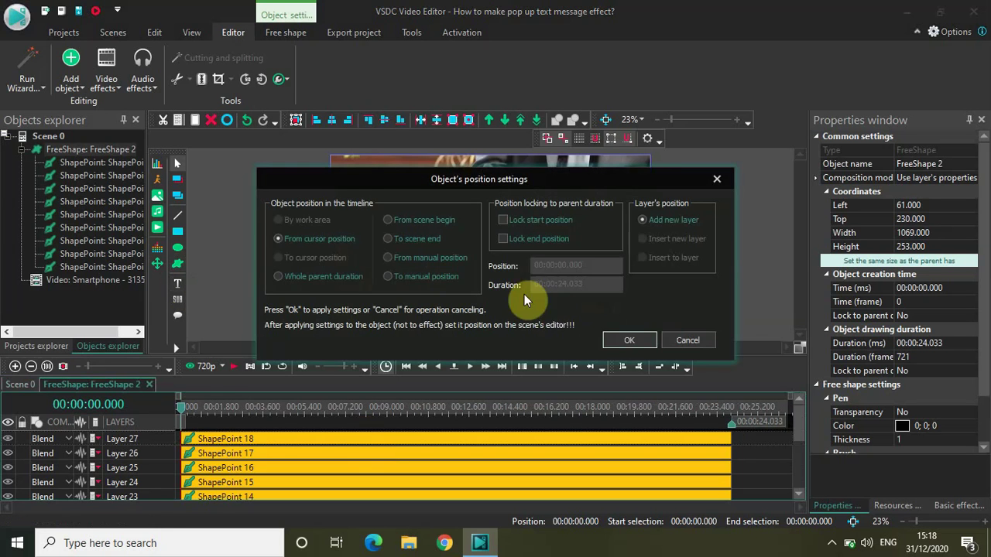
left_click(624, 341)
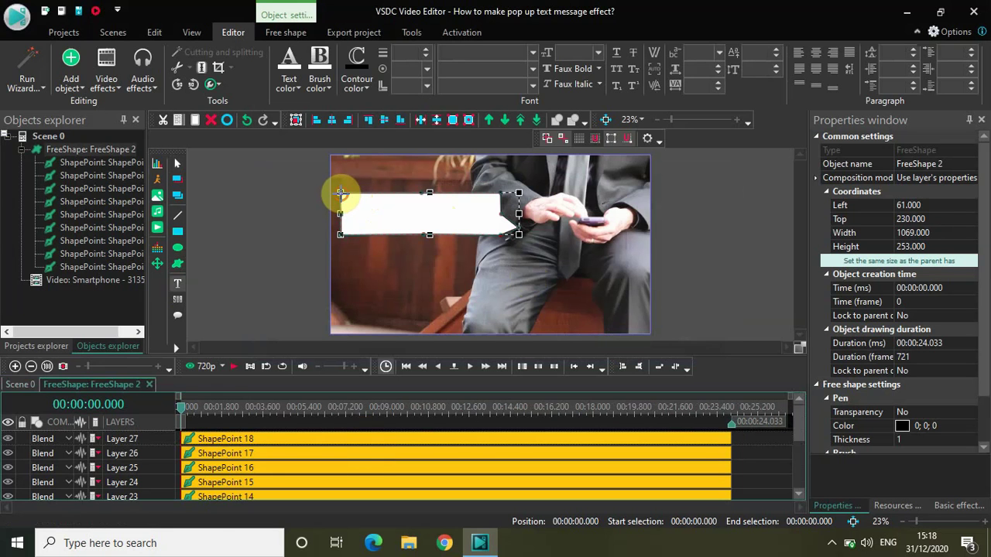
left_click_drag(341, 193, 501, 230)
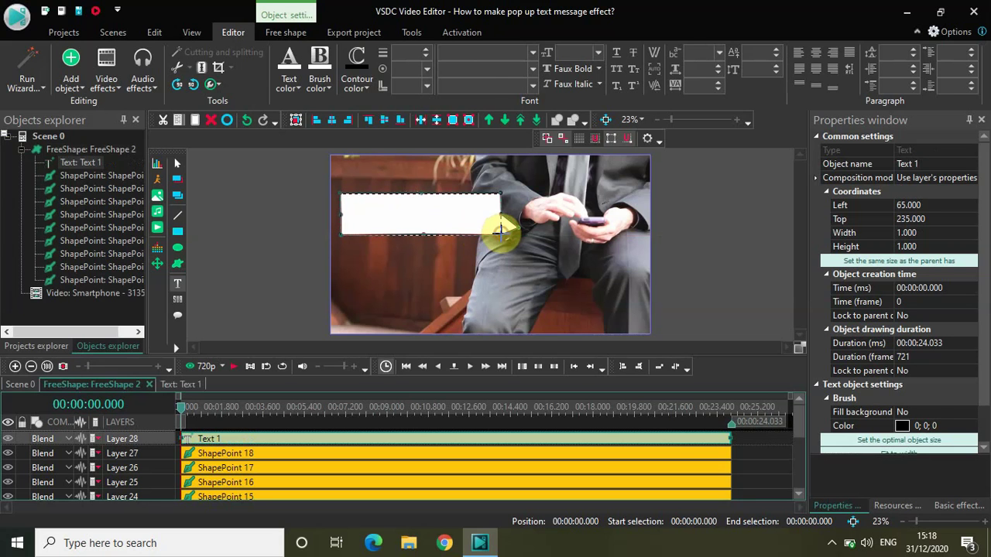
Enter 'Hey where are you?' and centre it vertically and horizontally in the box
left_click(382, 218)
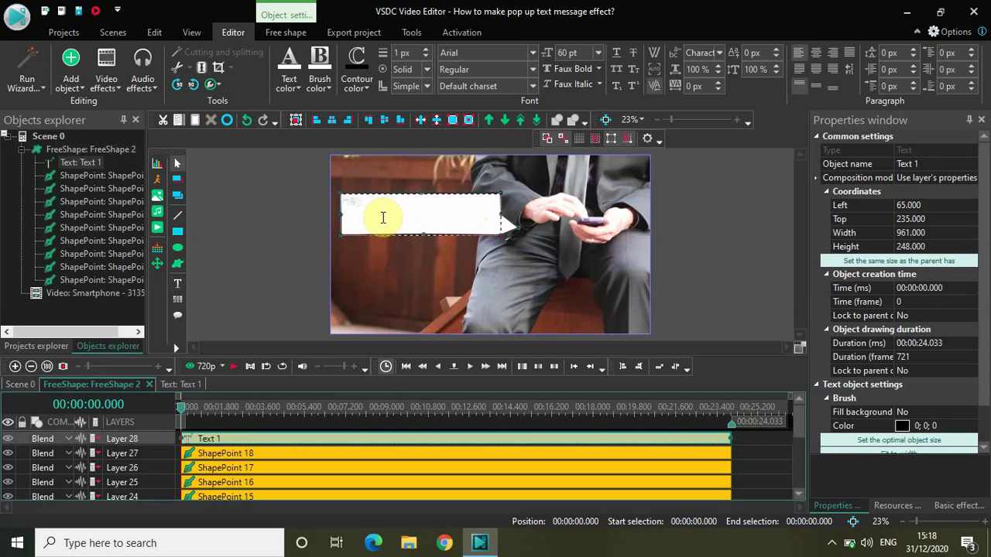
key("BackSpace")
key("ctrl+a")
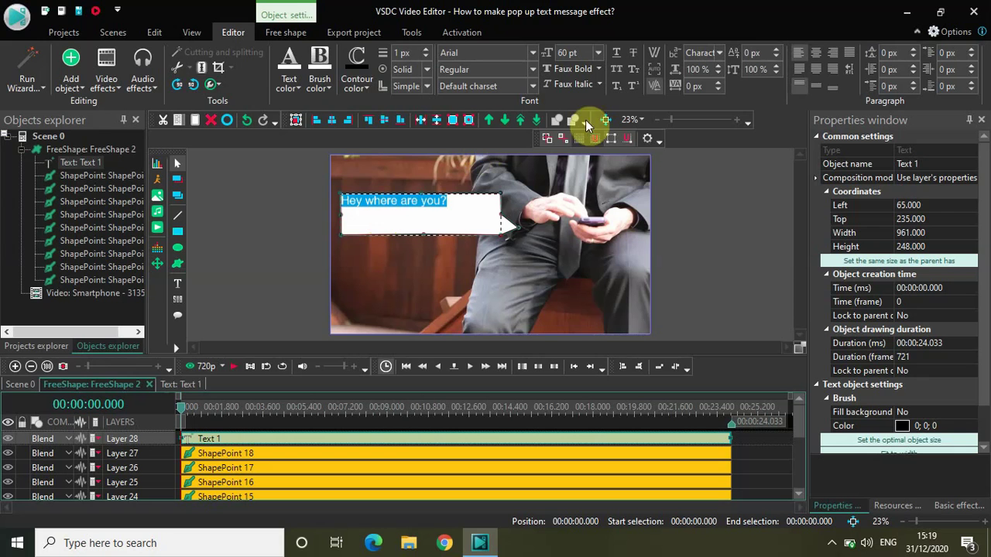
left_click(818, 85)
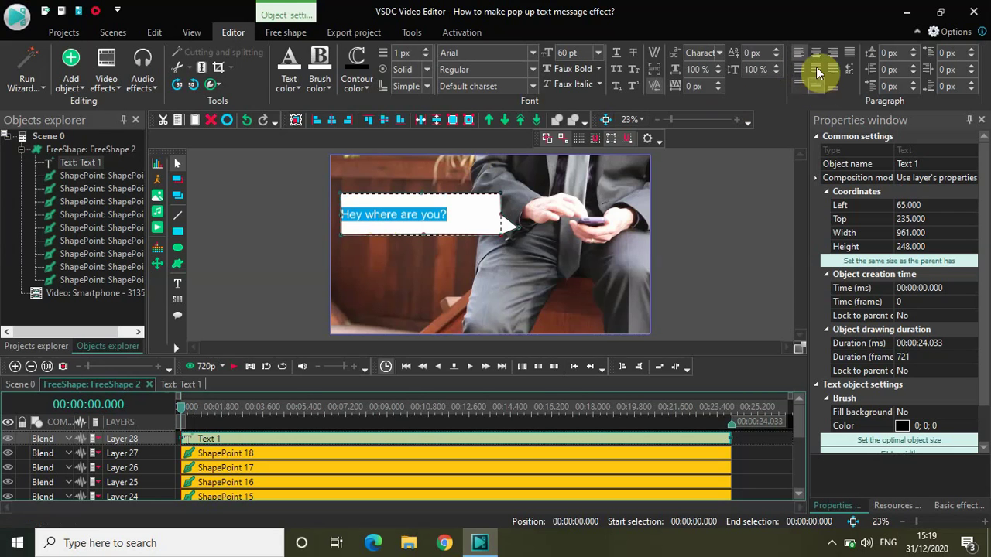
left_click(816, 53)
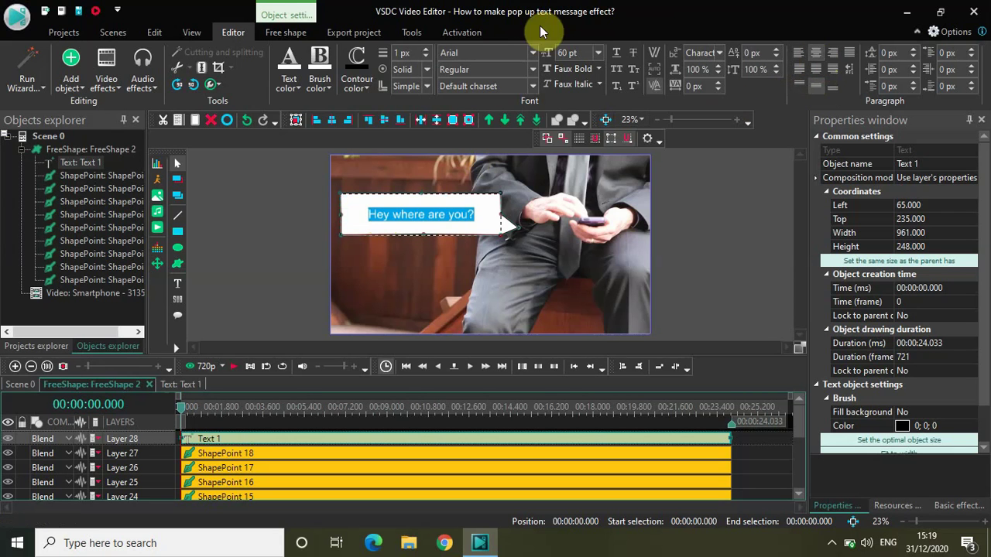
Set the text to 72 pt and colour it black
left_click(600, 53)
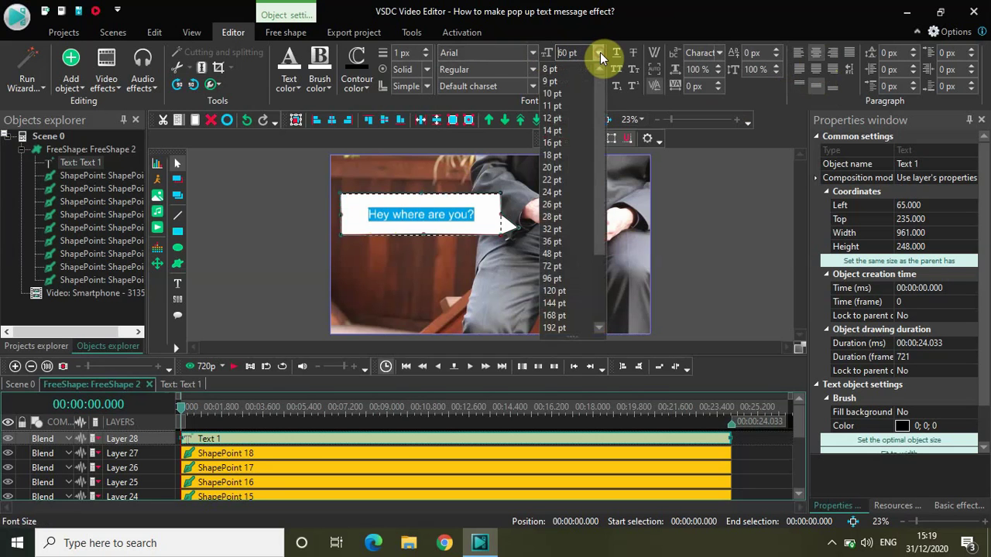
left_click(552, 253)
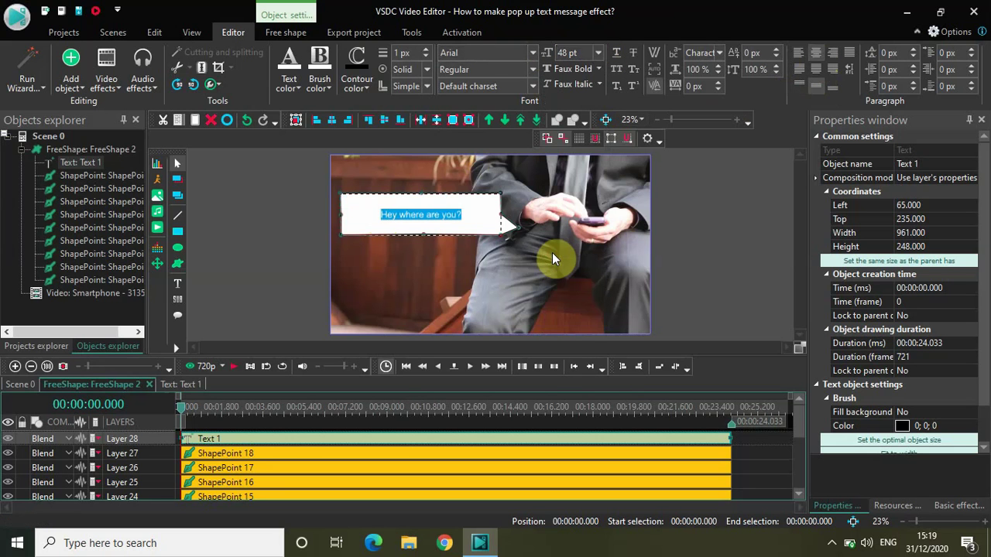
left_click(598, 52)
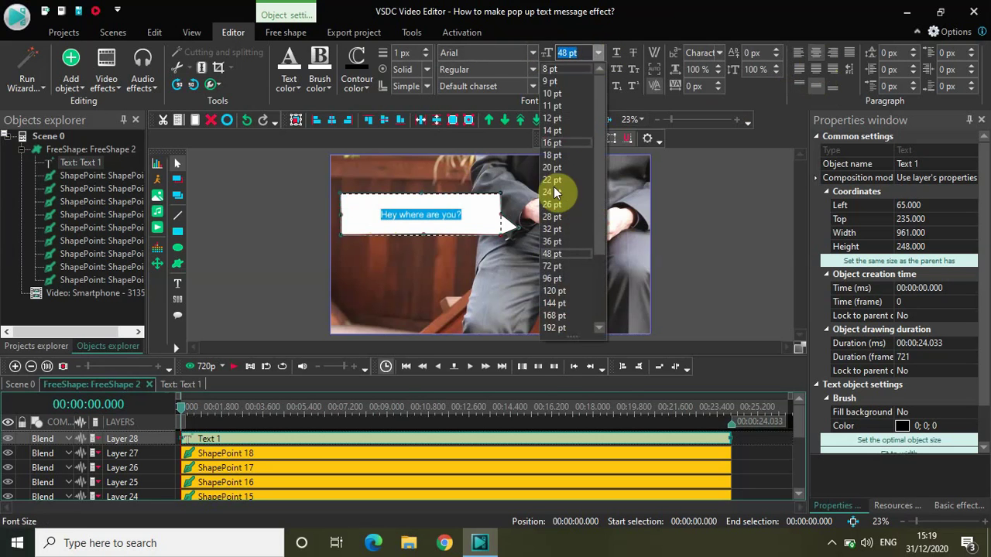
left_click(550, 280)
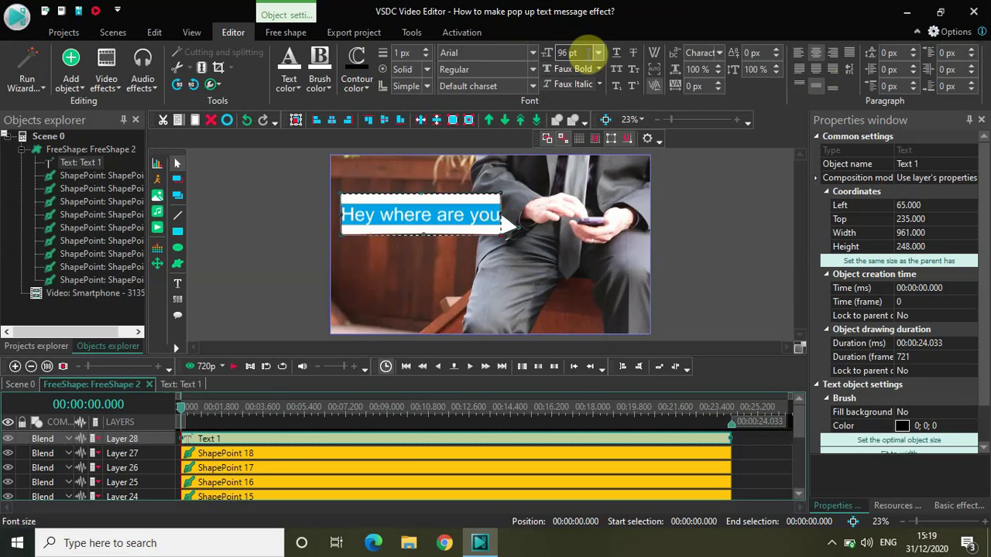
left_click(596, 54)
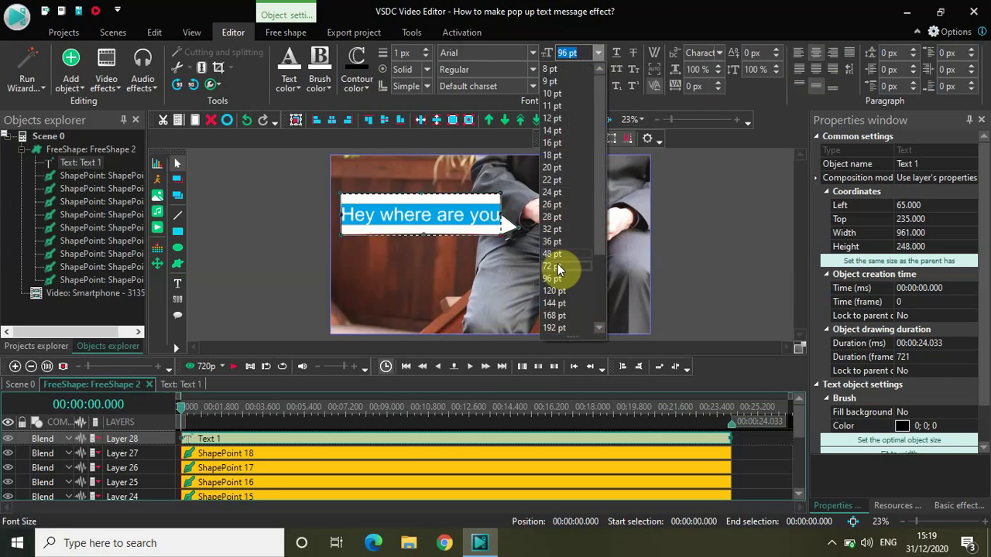
left_click(558, 267)
key("Up")
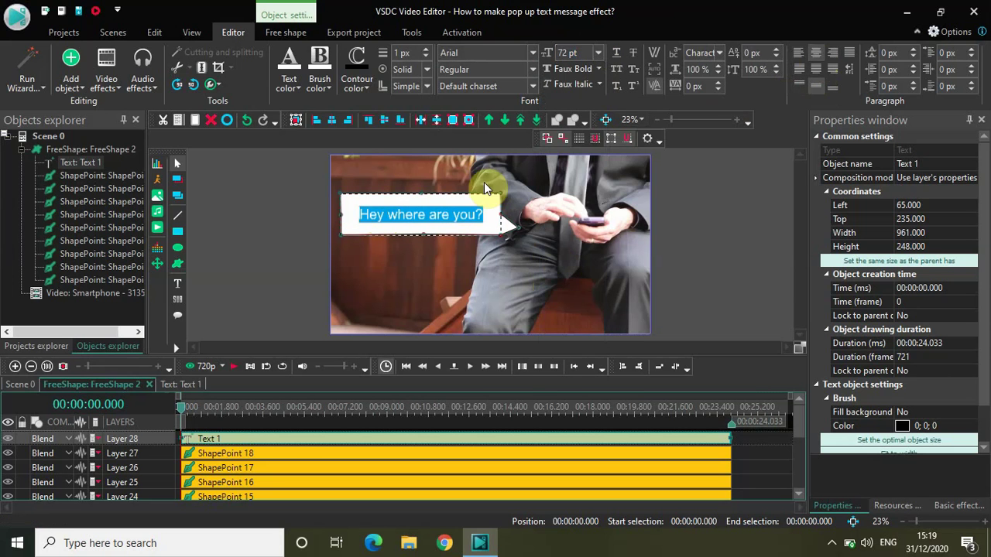
left_click(289, 88)
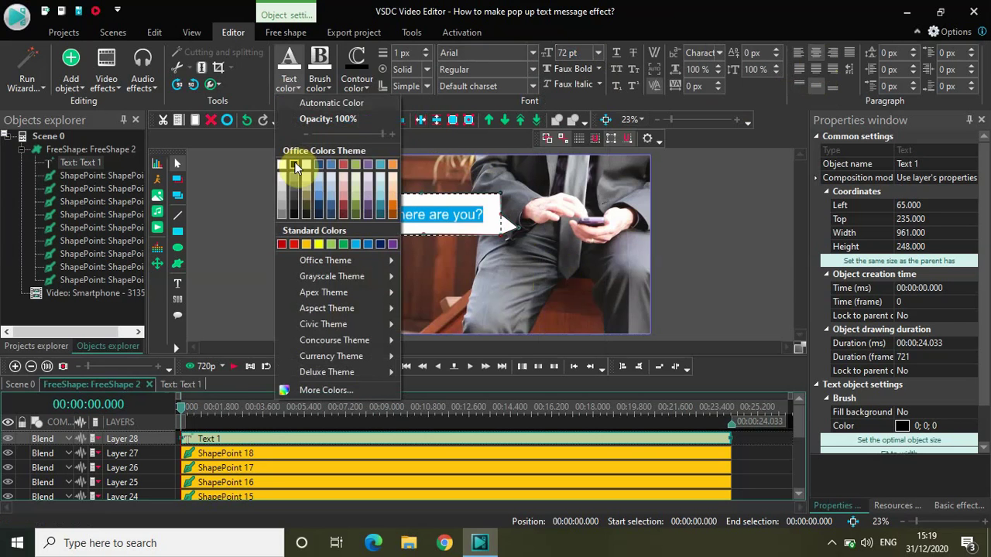
left_click(293, 164)
left_click(707, 218)
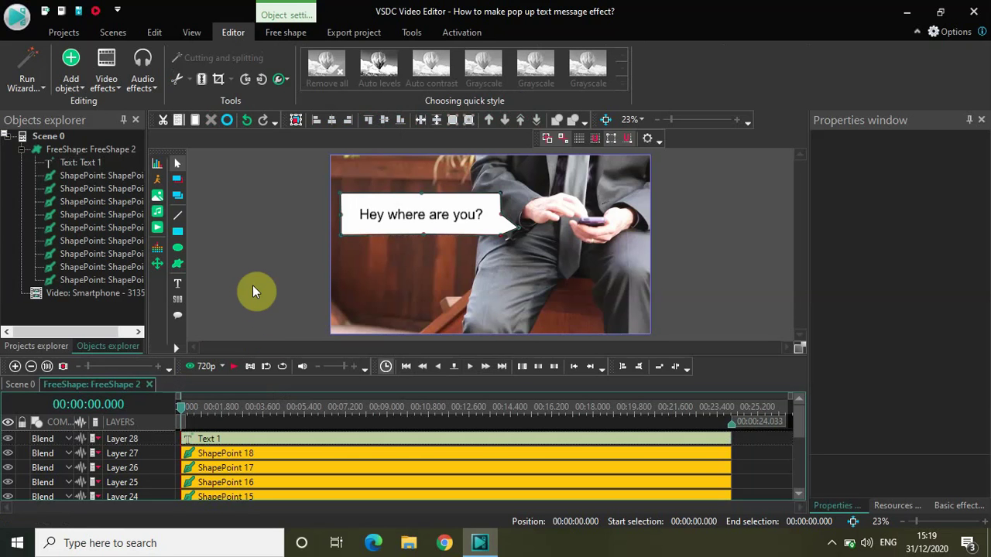
key("space")
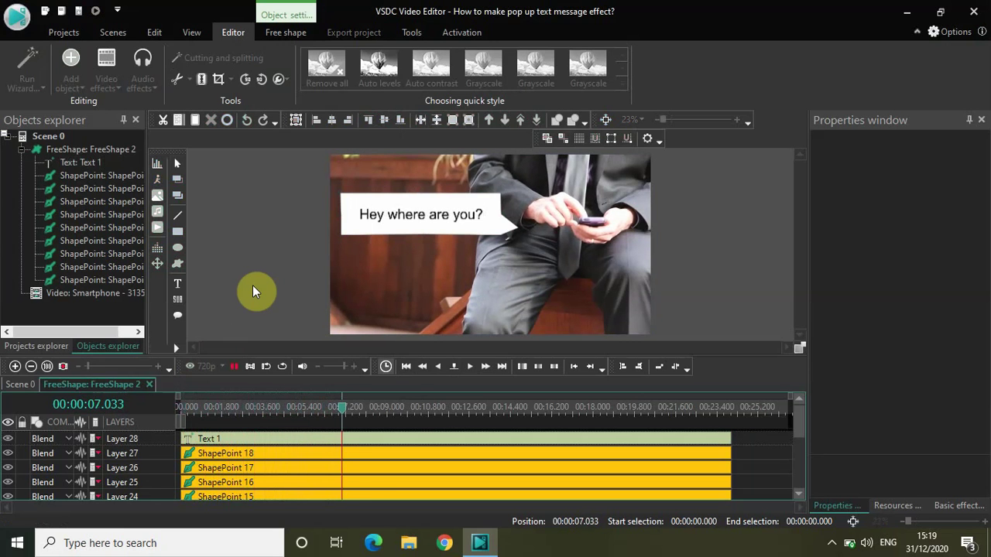
key("space")
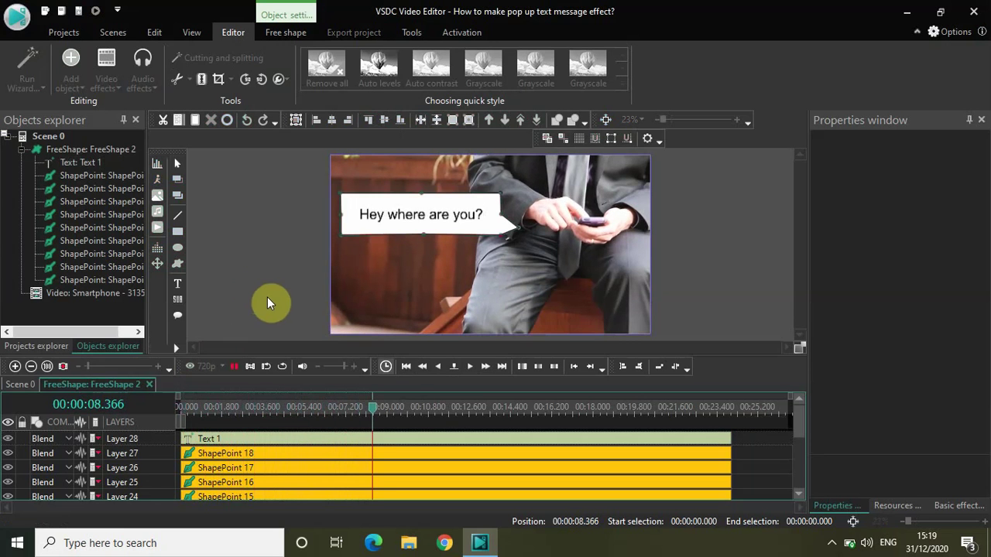
left_click(372, 418)
left_click_drag(373, 420, 159, 431)
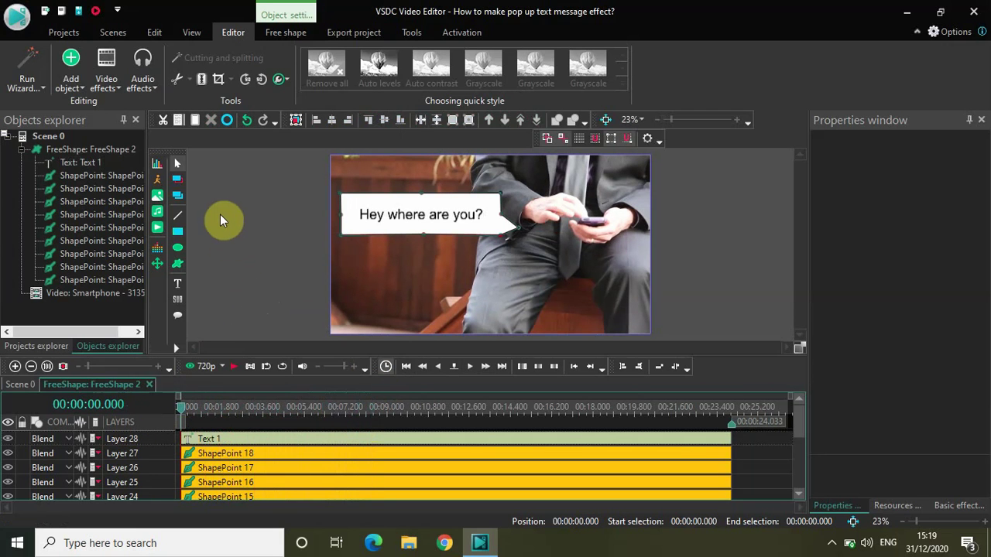
Add a Transparency Fade In effect to FreeShape 2 and preview the bubble fading in
left_click(111, 93)
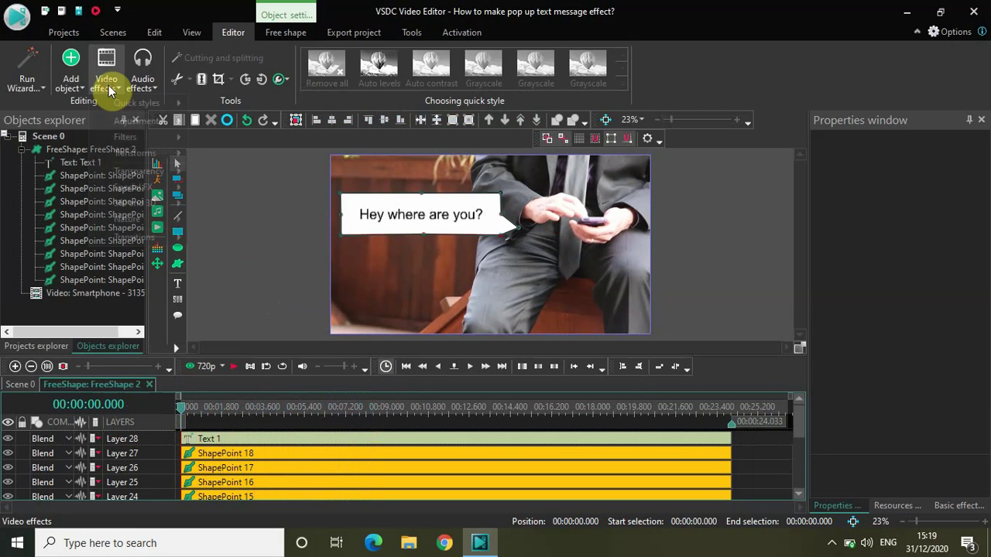
mouse_move(149, 178)
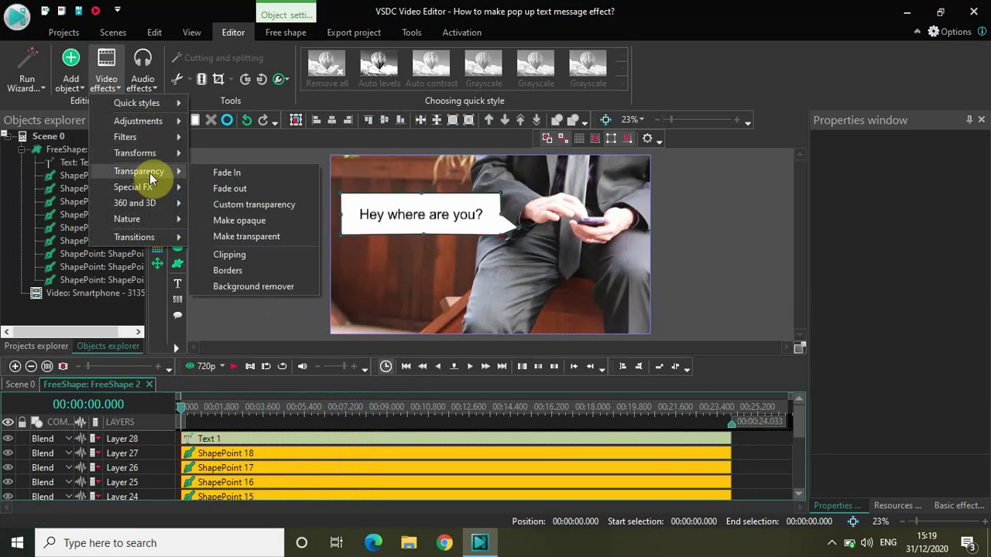
left_click(223, 171)
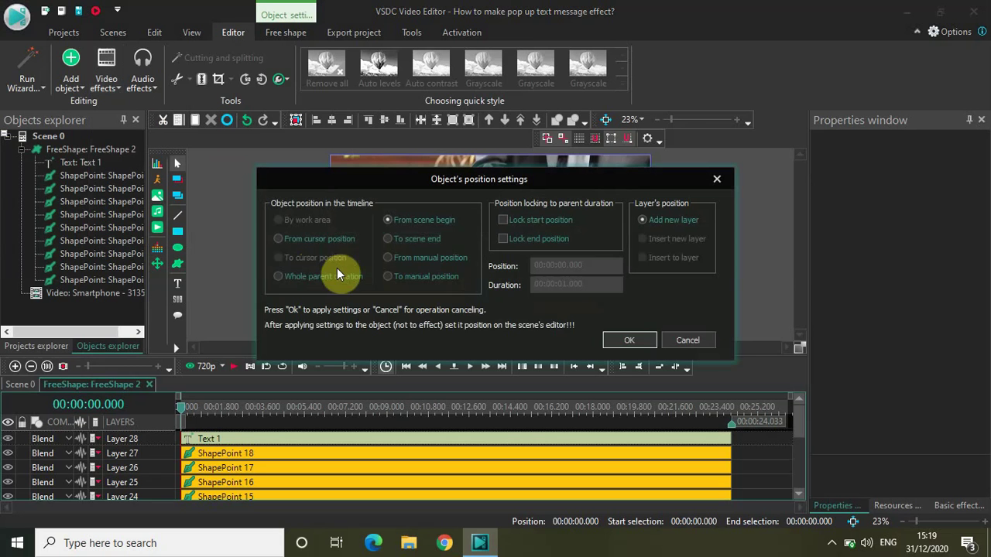
left_click(616, 343)
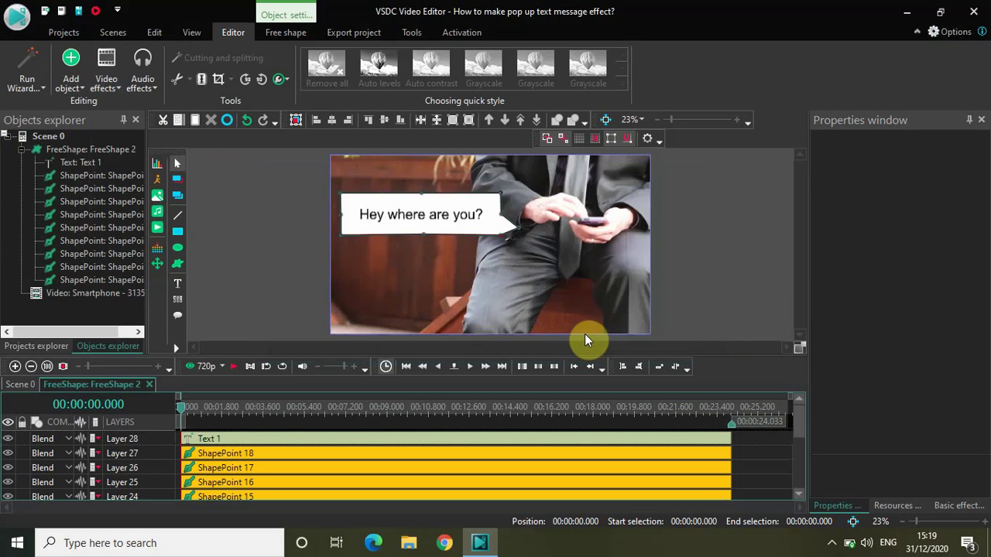
left_click(234, 248)
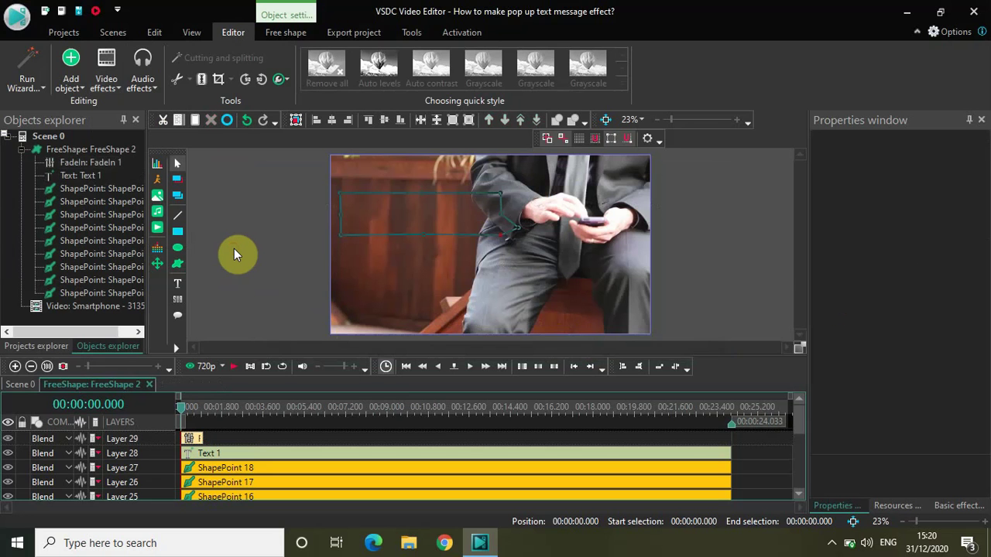
key("space")
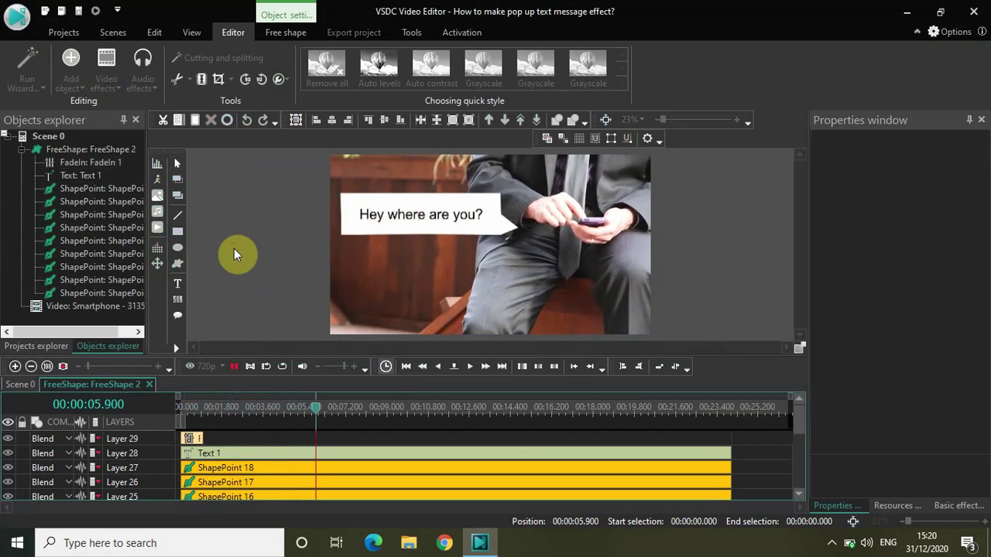
key("space")
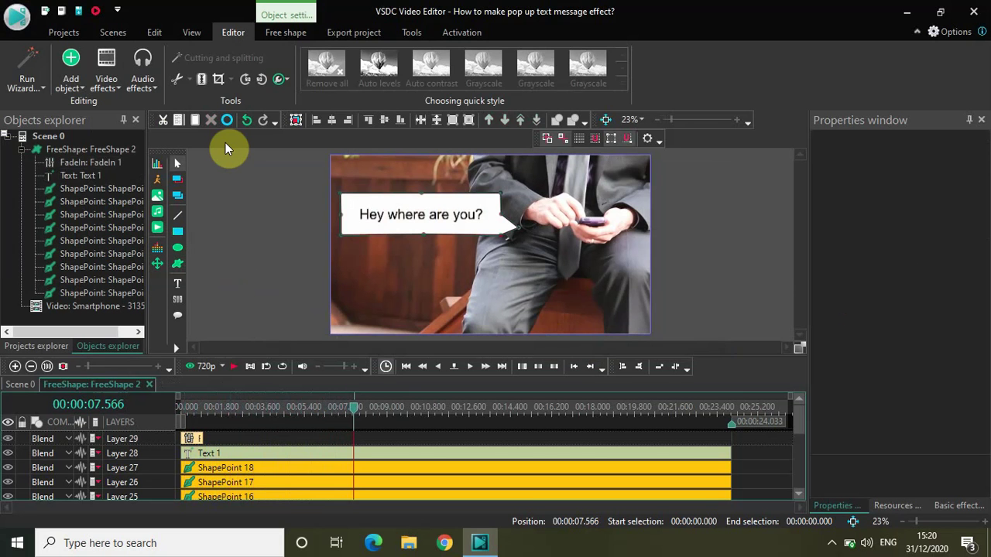
Set FreeShape 2's duration to 00:00:05.000 on Scene 0, then select Text 1 inside it
left_click(107, 80)
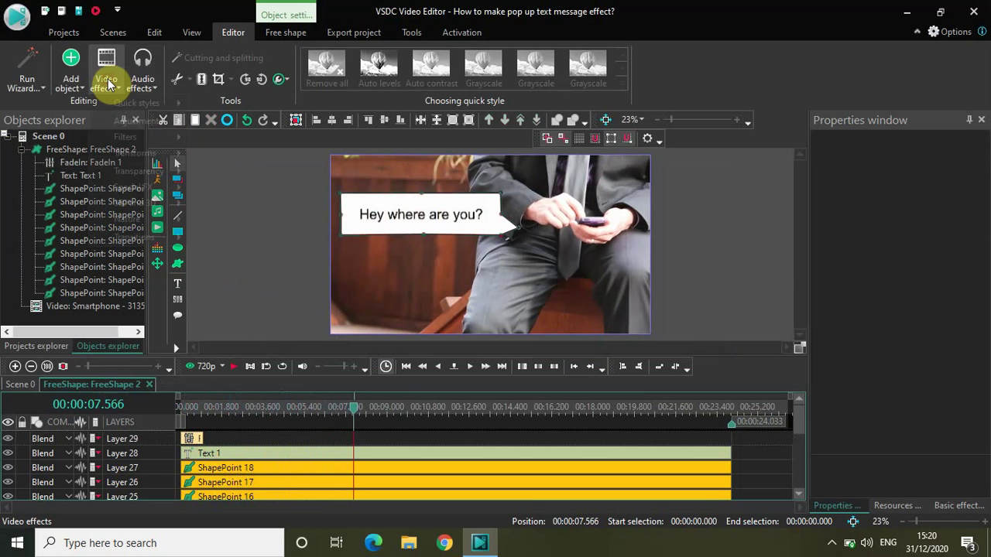
mouse_move(155, 177)
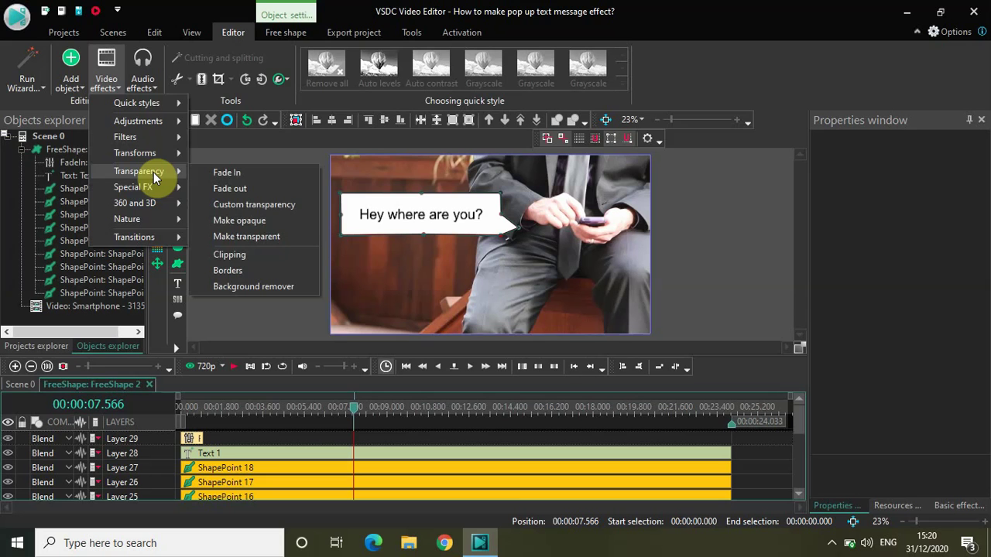
left_click(113, 70)
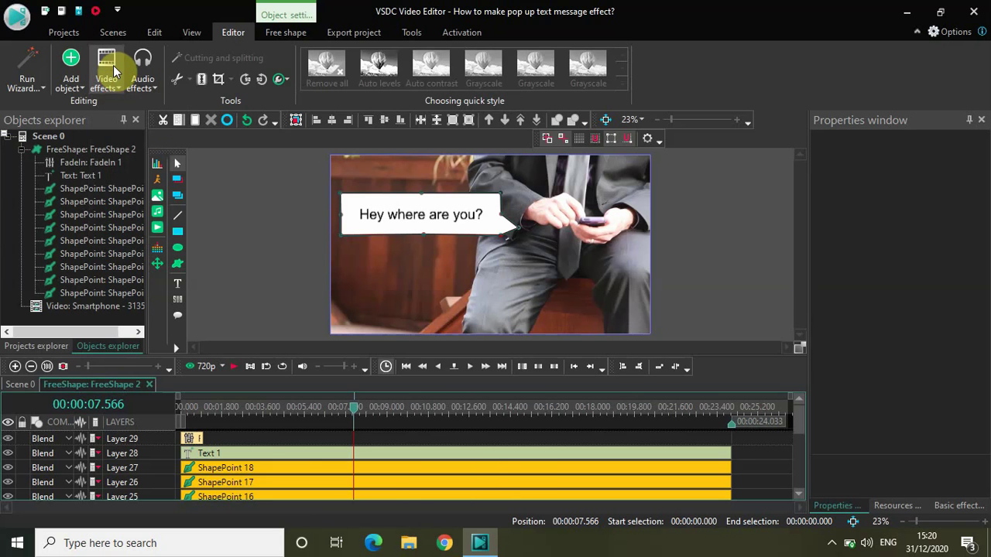
left_click(14, 386)
left_click(124, 439)
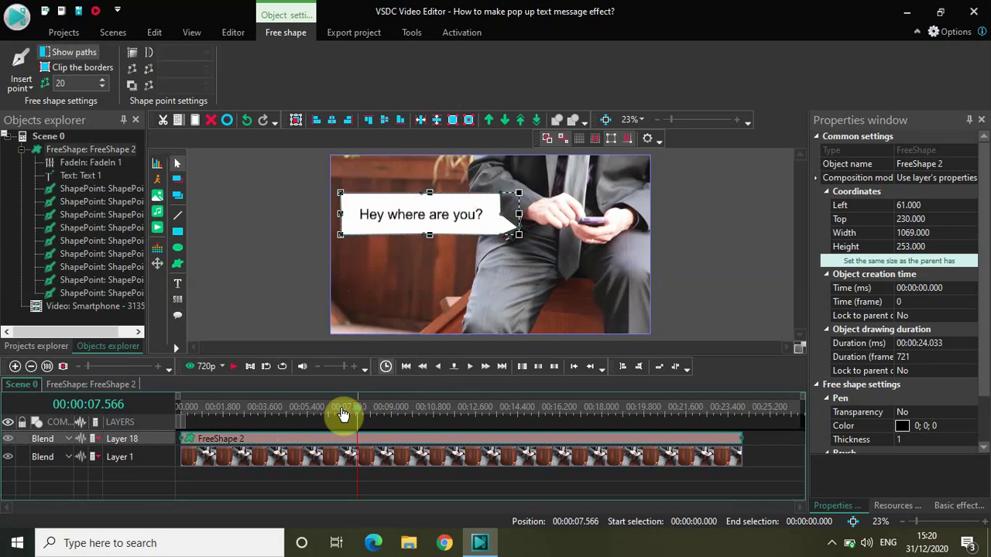
left_click_drag(343, 415, 132, 405)
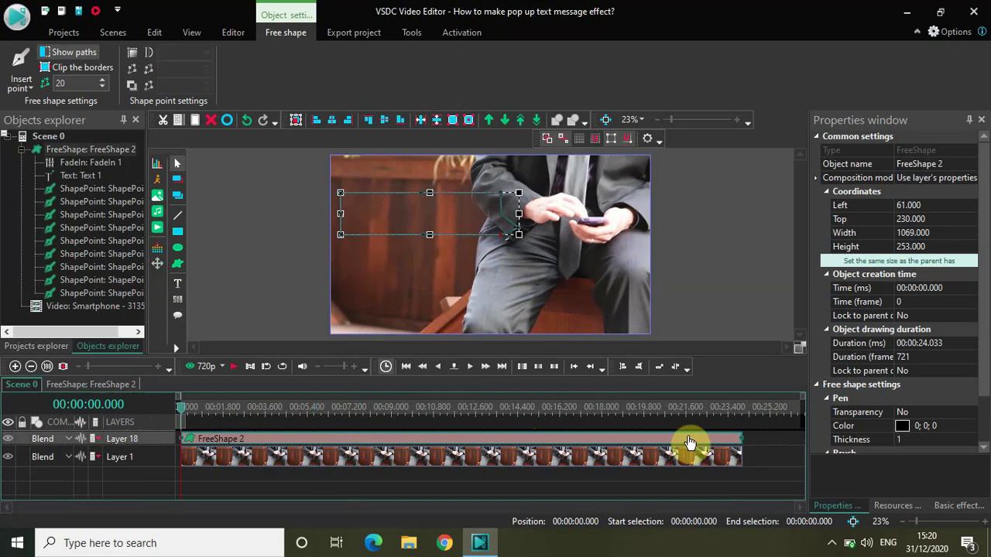
left_click_drag(742, 439, 336, 447)
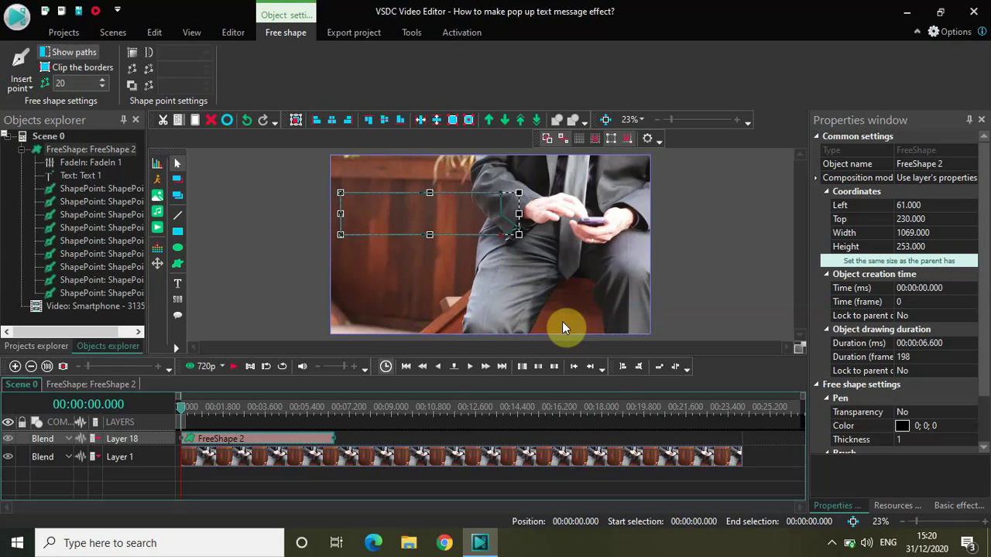
left_click(958, 342)
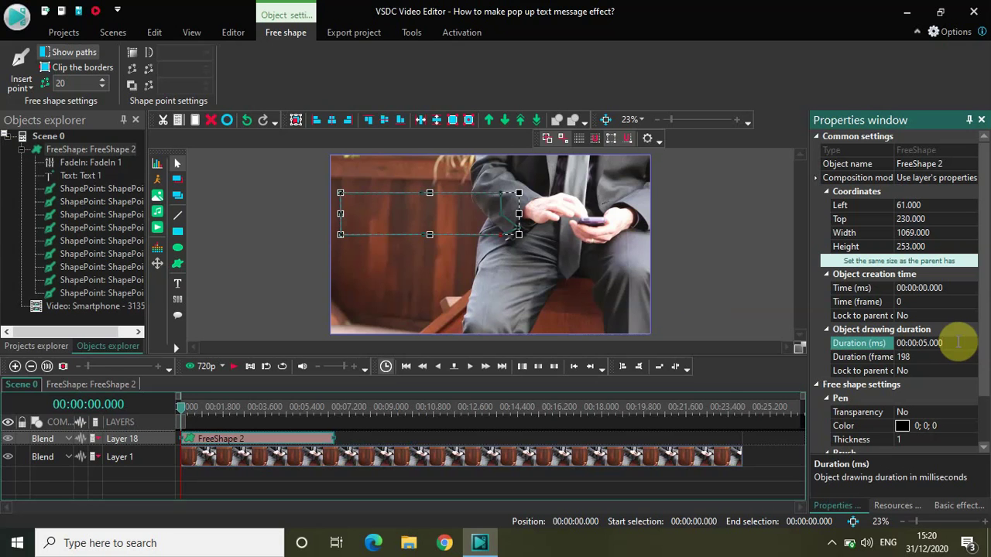
key("Return")
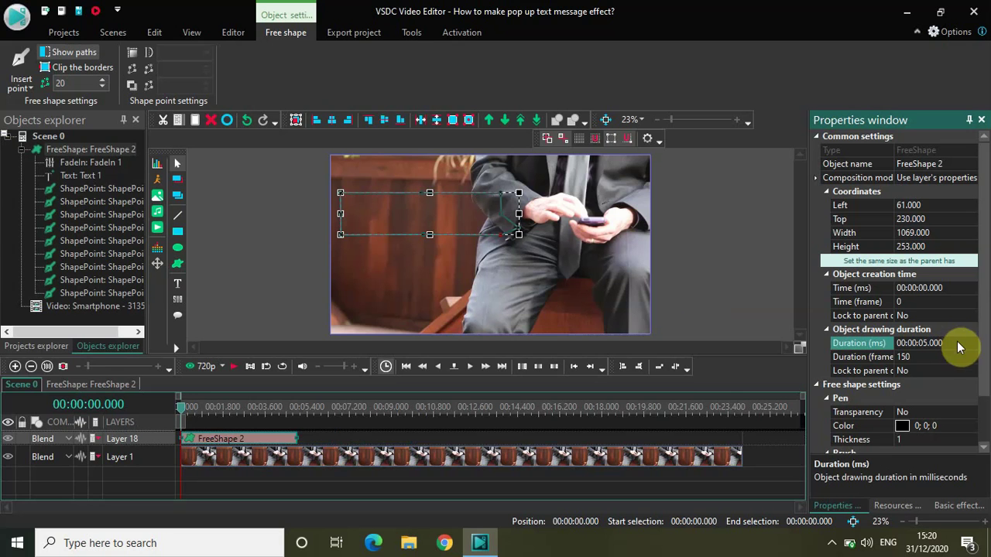
double_click(250, 440)
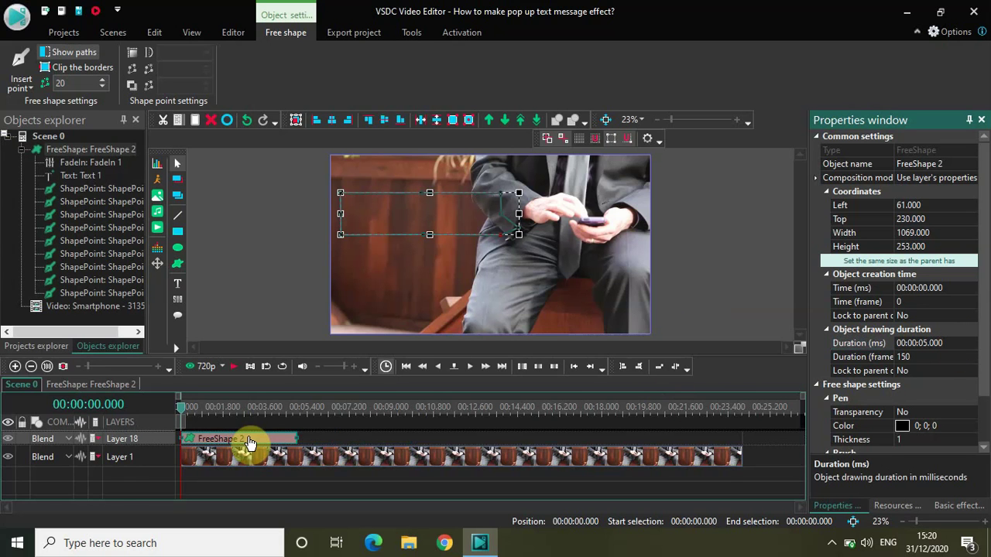
left_click(664, 454)
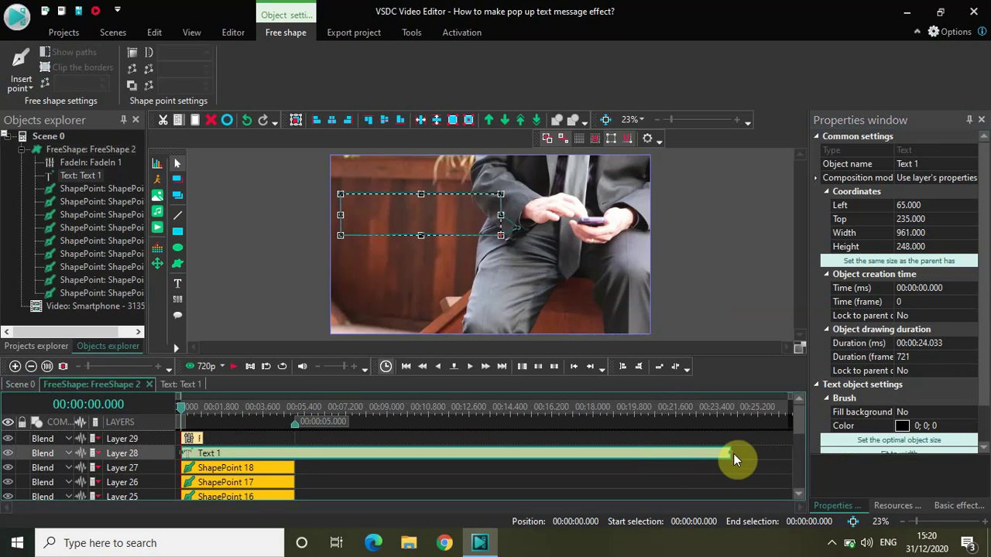
Trim Text 1 to end at 5 seconds, cancelling an attempted Fade out on the text
left_click_drag(730, 454, 292, 457)
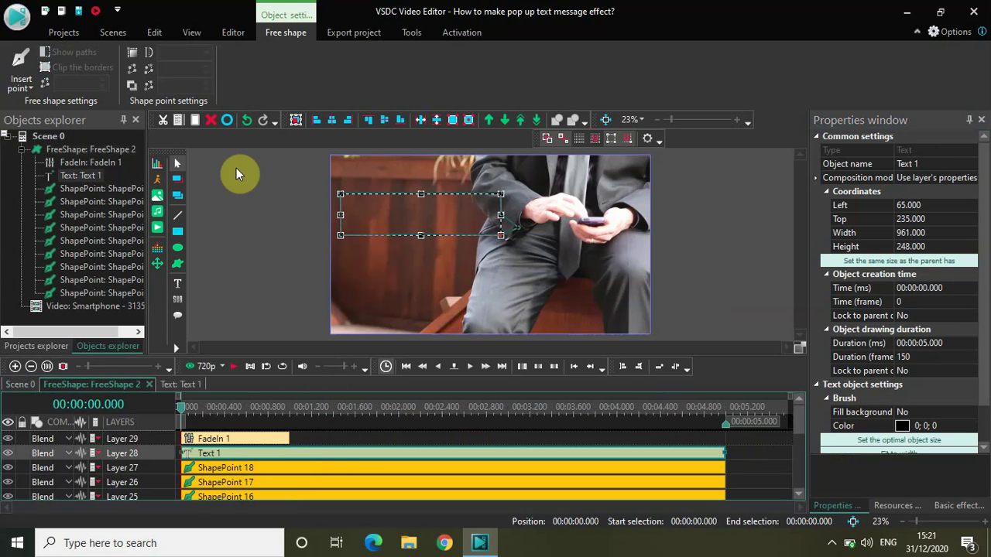
left_click(227, 32)
left_click(106, 81)
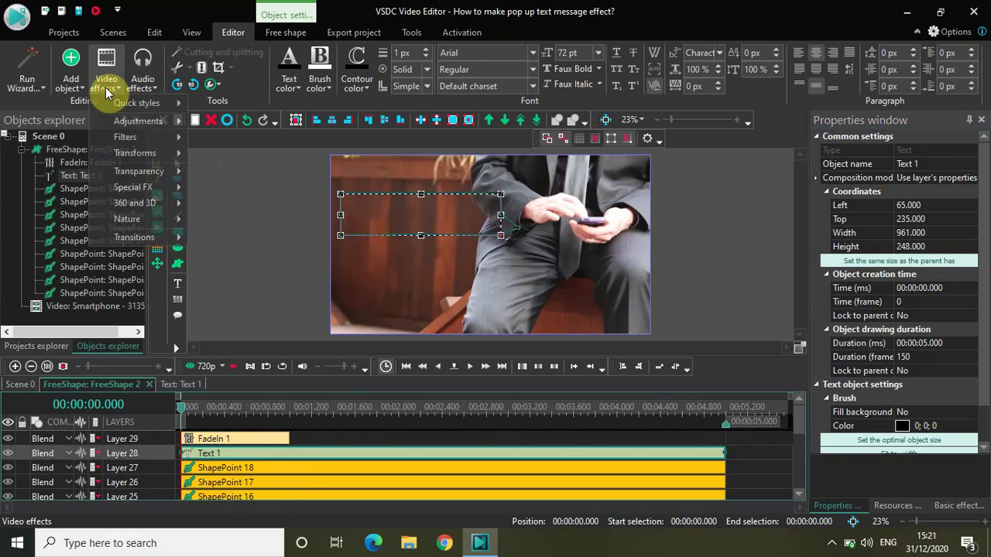
mouse_move(173, 151)
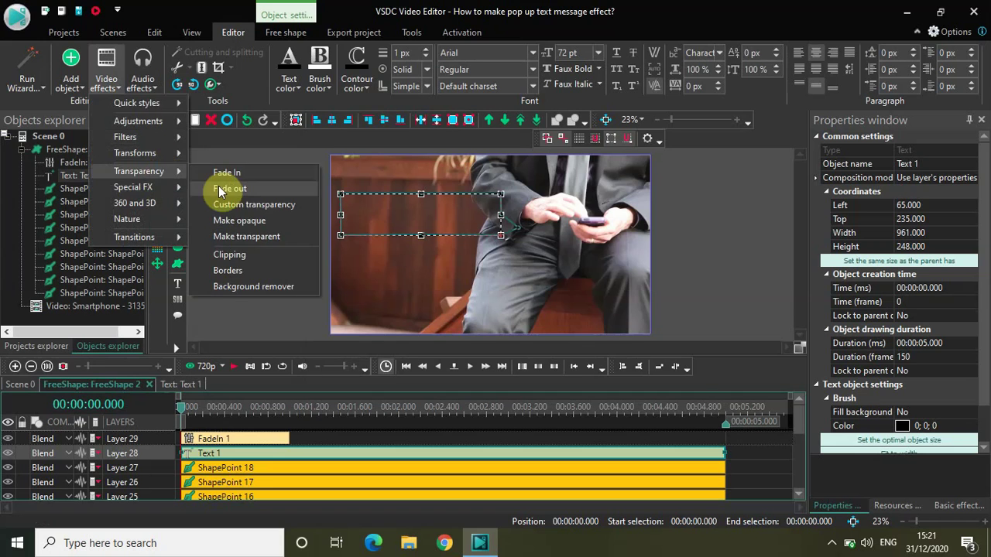
left_click(218, 186)
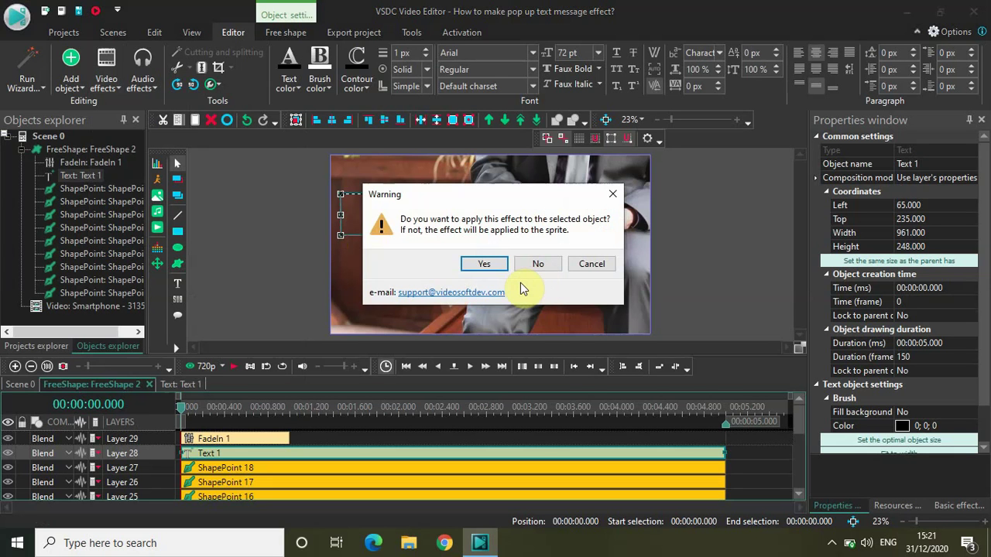
left_click(579, 268)
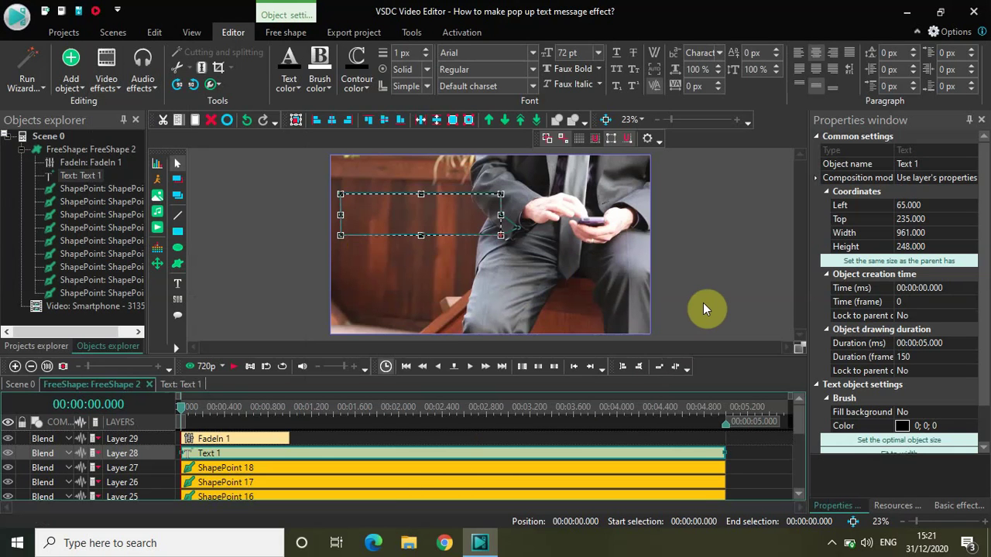
left_click(712, 288)
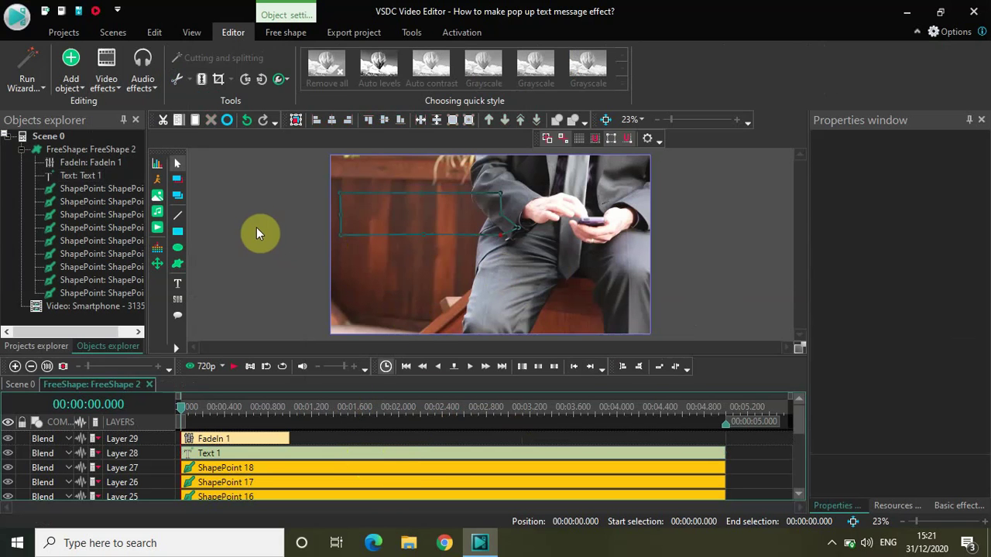
Add a Fade out over the bubble's last second, placed on the FadeIn 1 row
left_click(100, 86)
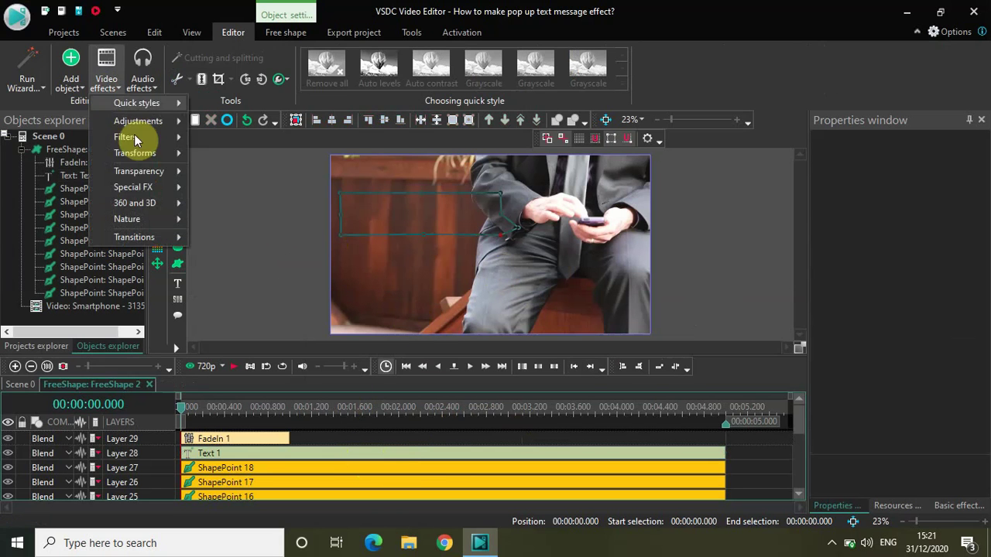
mouse_move(145, 172)
left_click(224, 175)
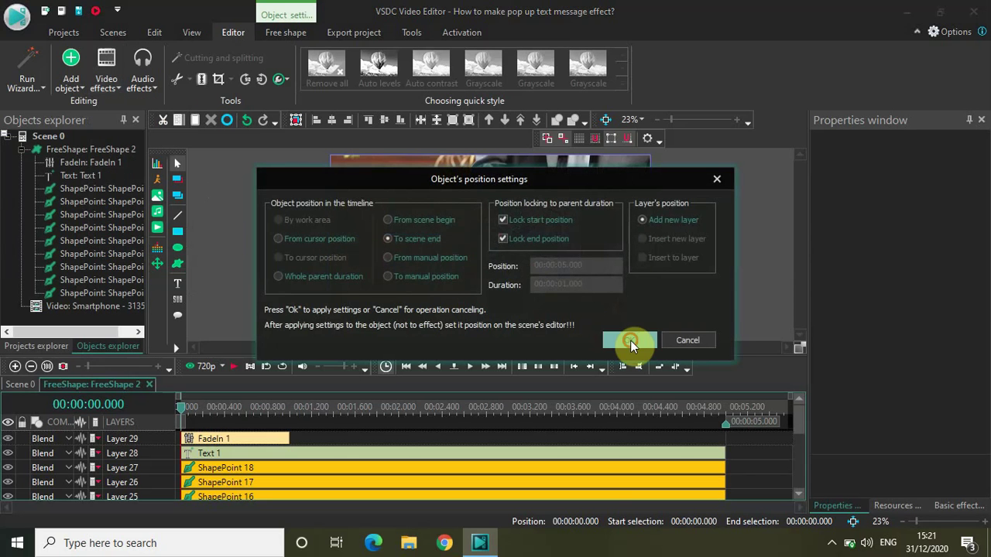
left_click(630, 342)
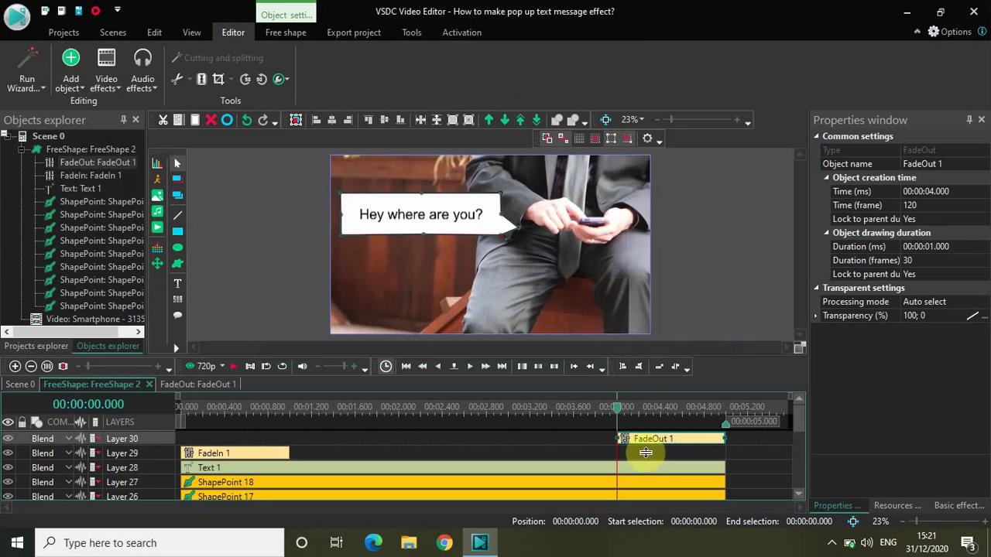
left_click_drag(656, 441, 658, 455)
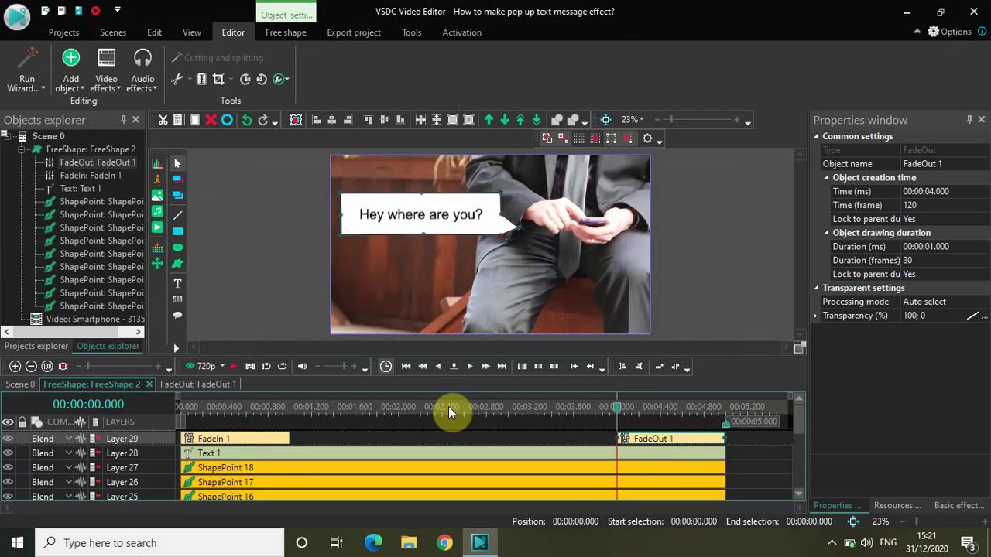
left_click(21, 384)
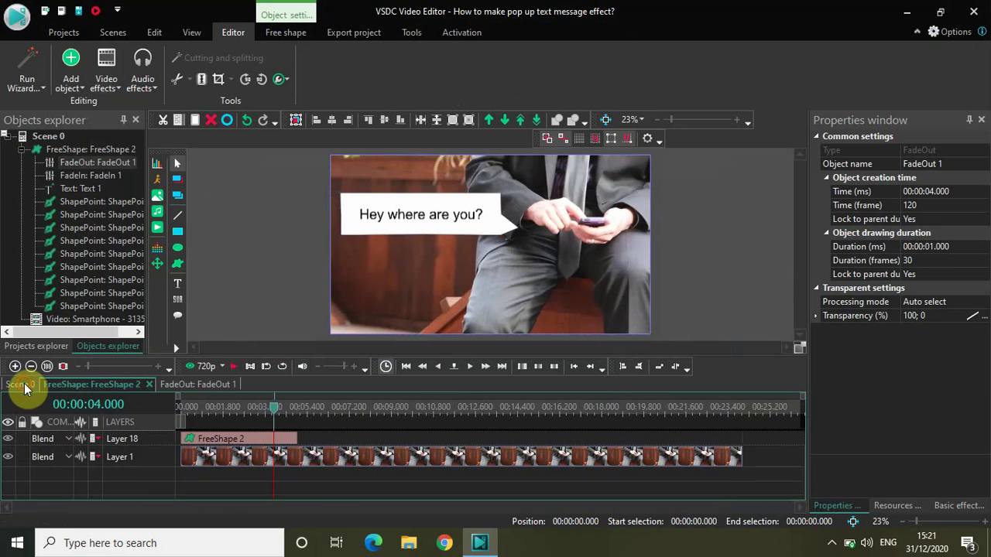
left_click_drag(277, 410, 121, 432)
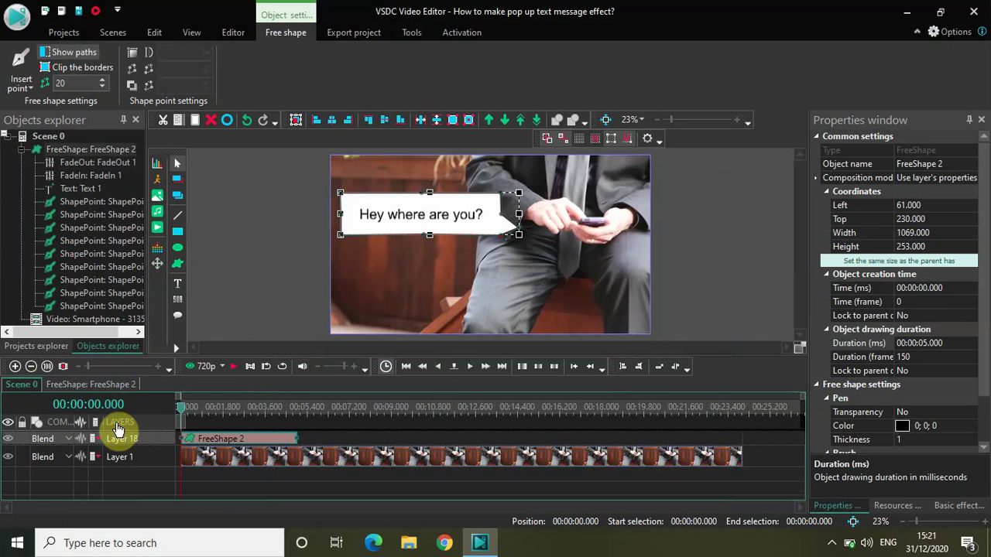
Play the preview of the bubble fading in and out, then reopen FreeShape 2's timeline
key("space")
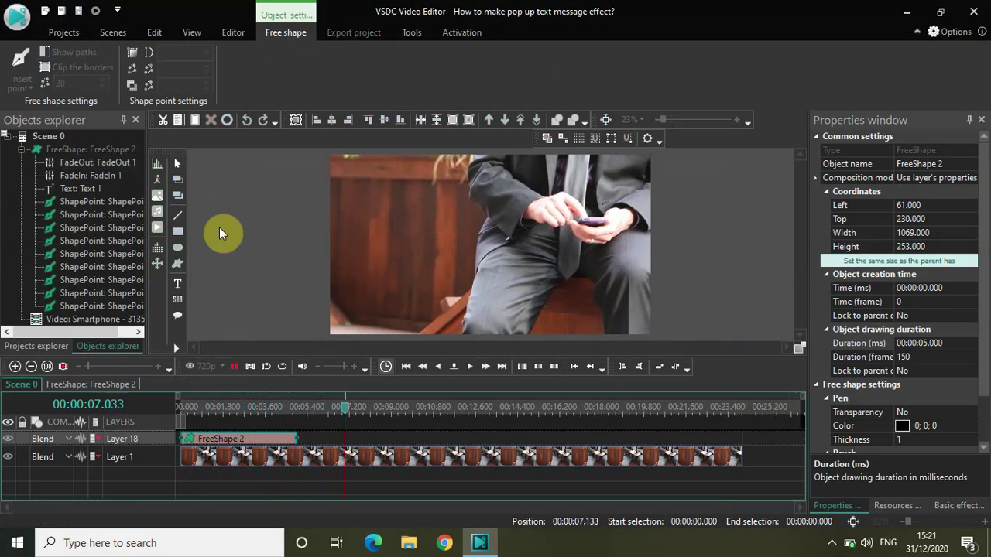
key("space")
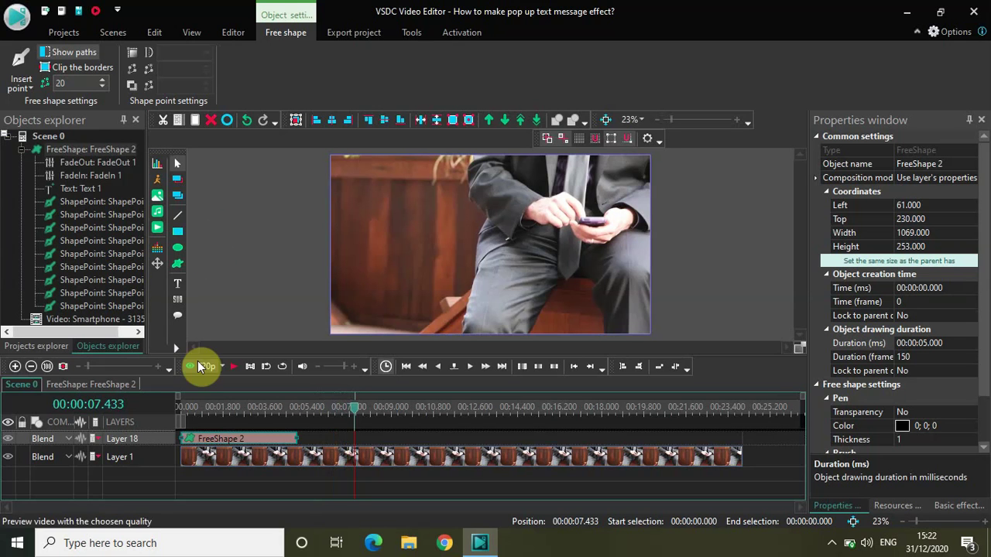
double_click(245, 439)
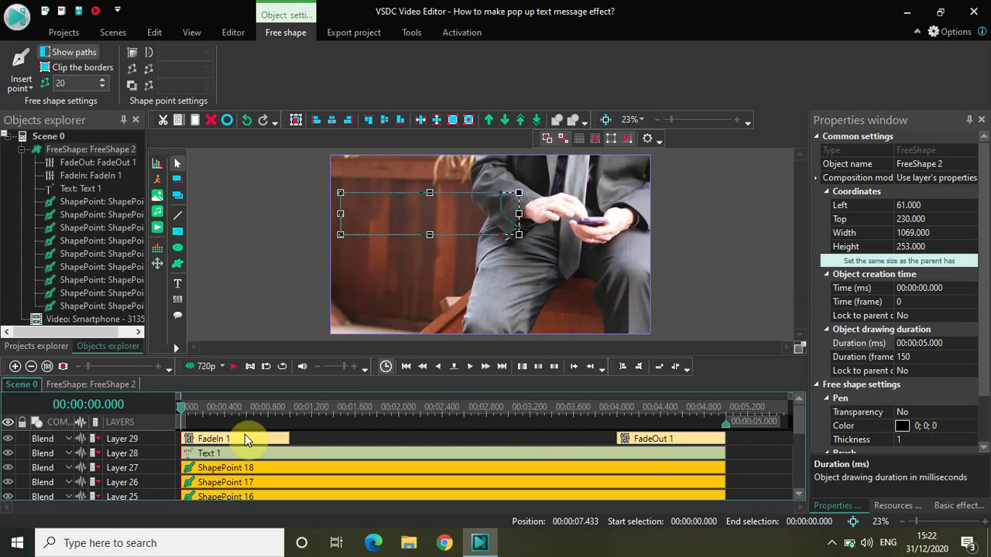